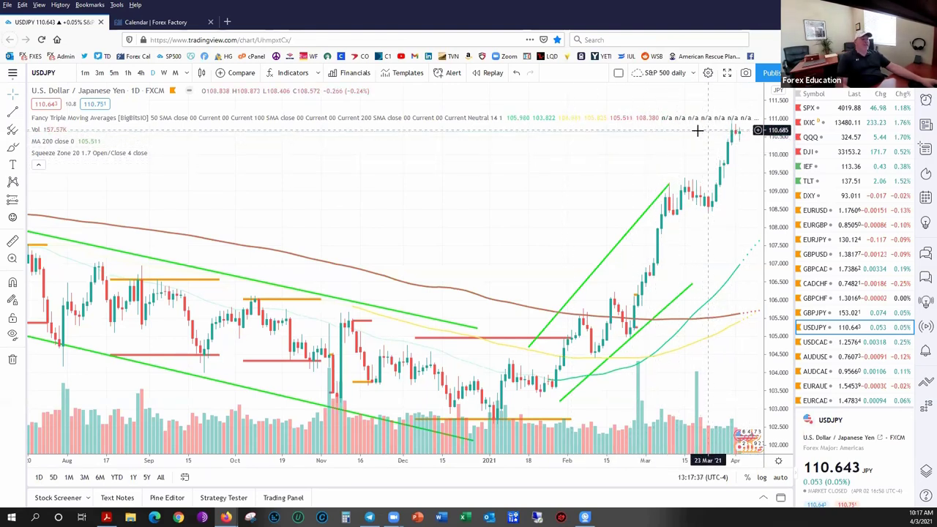
Step: Switch the USDJPY chart from daily to weekly and reset its price scale to fit the full price range
{"action": "scroll", "coordinate": [557, 203], "scroll_direction": "down", "scroll_amount": 5}
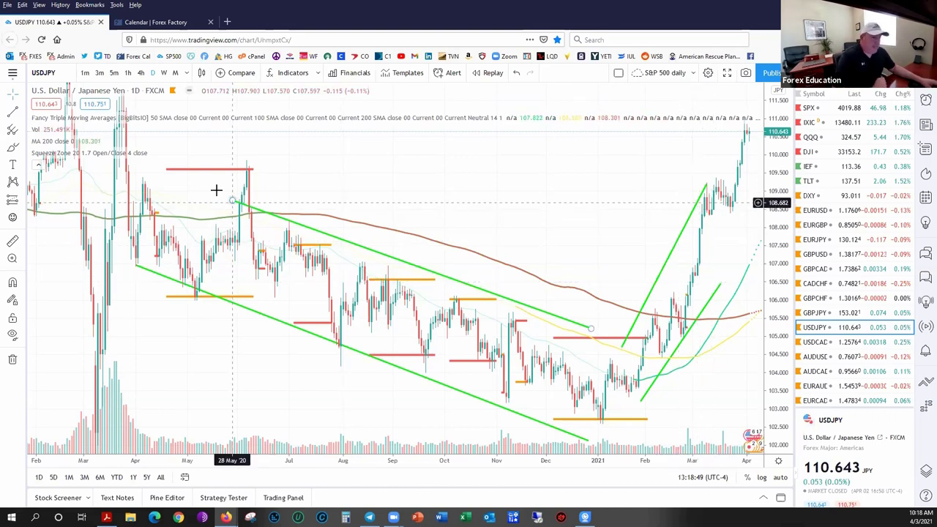
{"action": "left_click", "coordinate": [164, 73]}
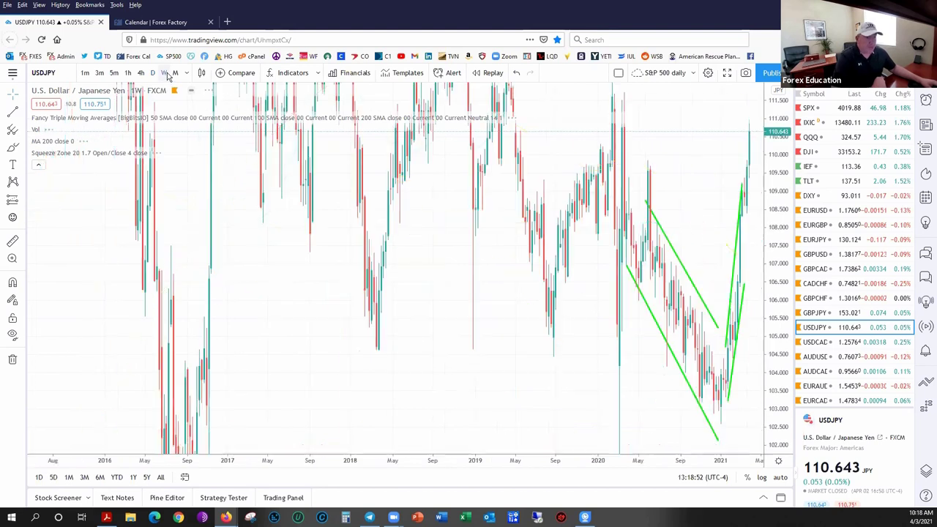
{"action": "right_click", "coordinate": [776, 240]}
{"action": "left_click", "coordinate": [817, 232]}
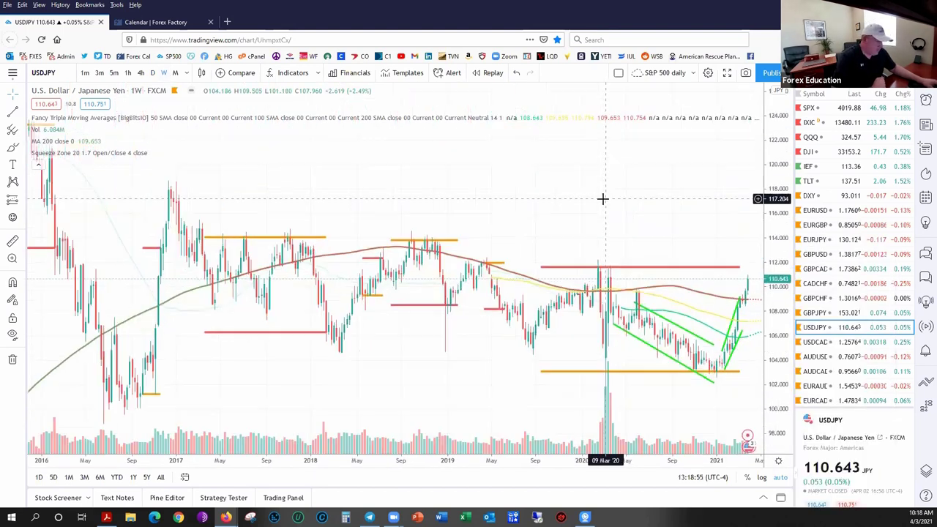
{"action": "scroll", "coordinate": [603, 198], "scroll_direction": "up", "scroll_amount": 2}
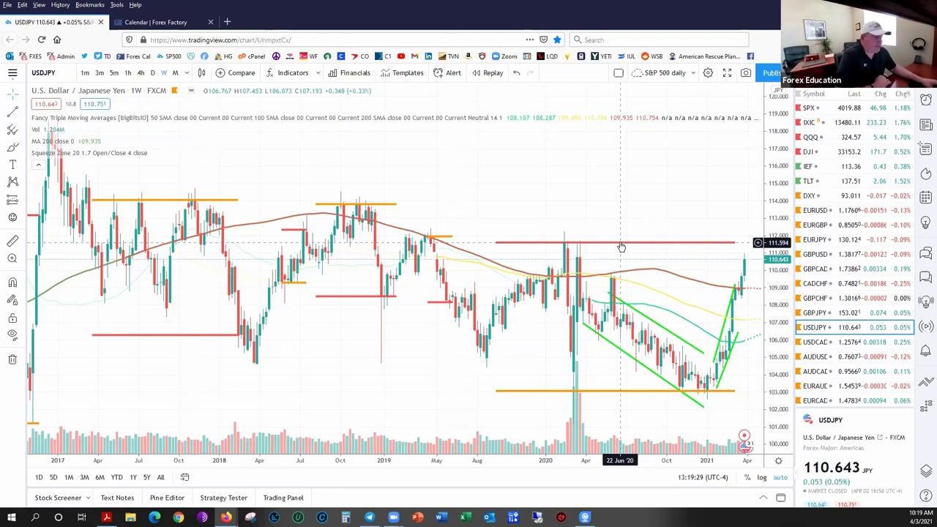
Step: Look at the weekly charts of USDCAD and CADCHF from the watchlist
{"action": "left_click", "coordinate": [817, 342]}
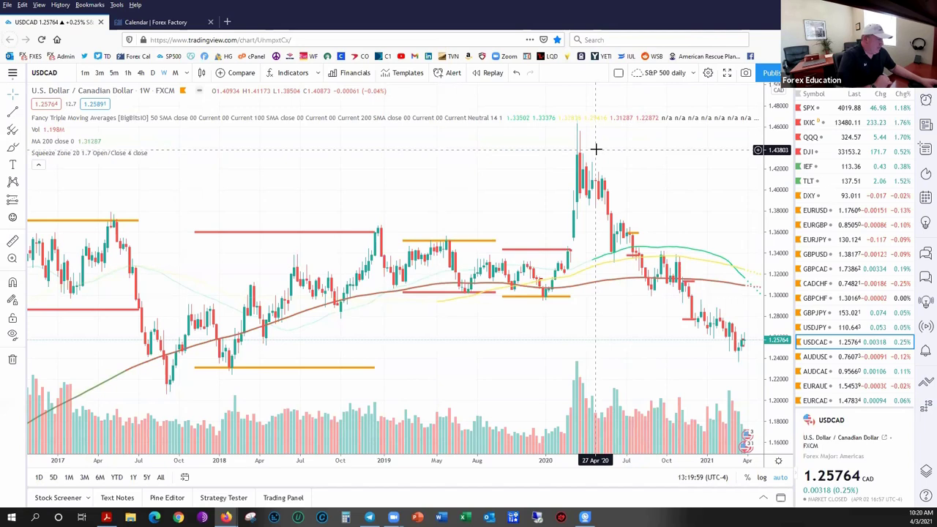
{"action": "left_click", "coordinate": [816, 283]}
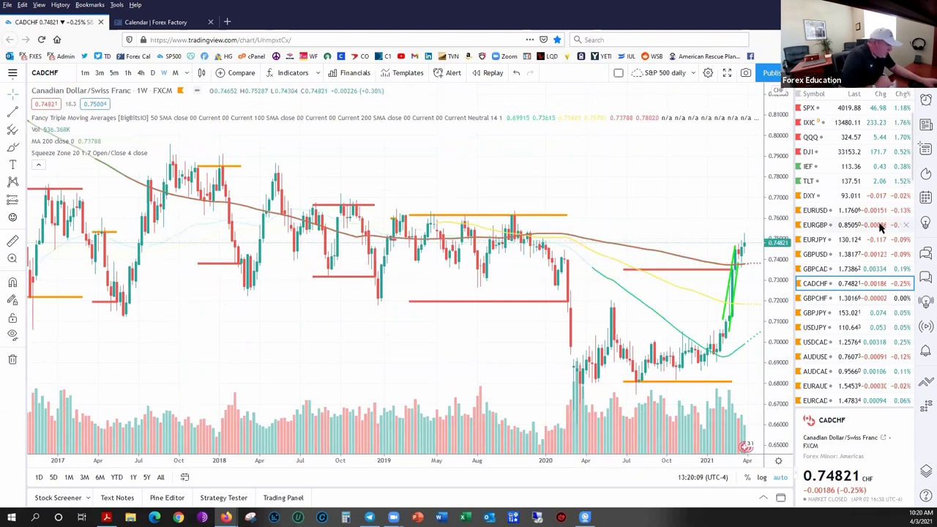
Step: Add the OANDA forex pair CADJPY to the watchlist and open its chart
{"action": "scroll", "coordinate": [841, 335], "scroll_direction": "down", "scroll_amount": 3}
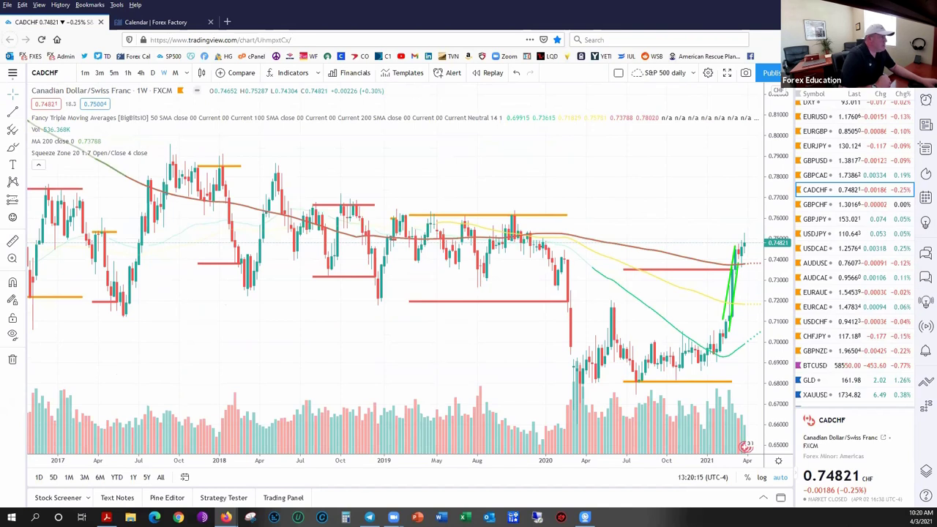
{"action": "left_click", "coordinate": [878, 73]}
{"action": "type", "text": "CAD"}
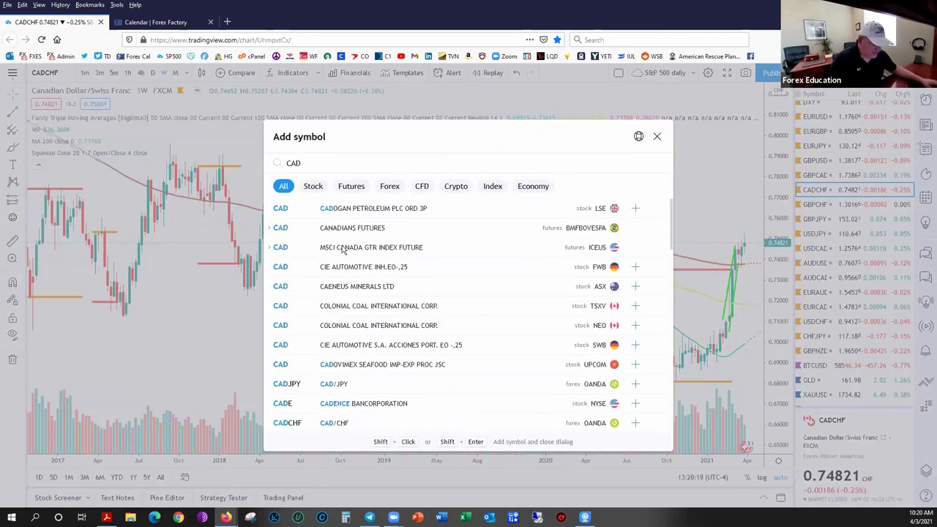
{"action": "left_click", "coordinate": [637, 385]}
{"action": "left_click", "coordinate": [822, 401]}
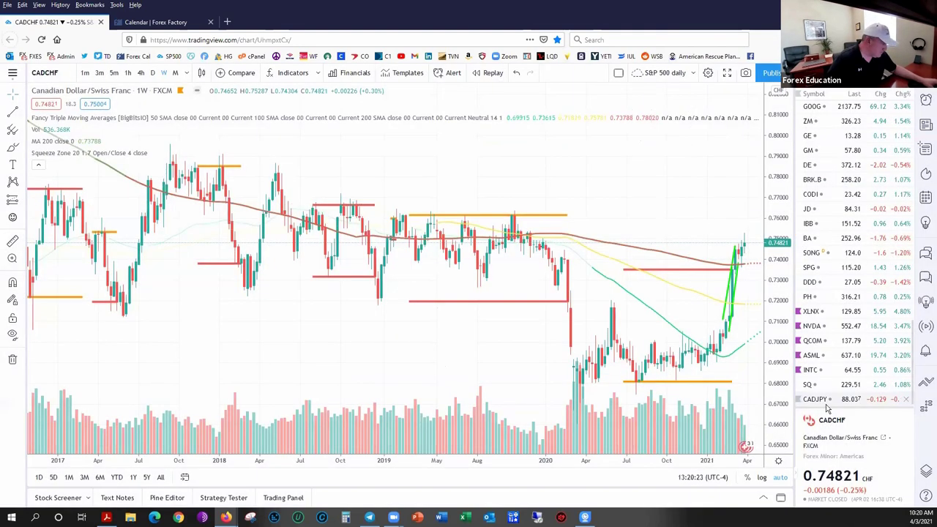
{"action": "left_click", "coordinate": [828, 403]}
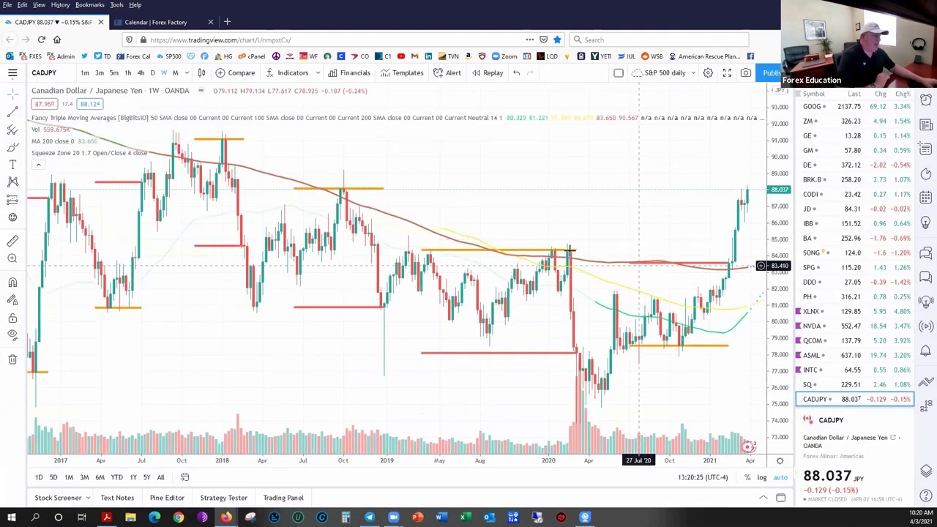
Step: Compare CADJPY's price action on the weekly and daily timeframes, ending on the daily chart
{"action": "scroll", "coordinate": [513, 234], "scroll_direction": "up", "scroll_amount": 2}
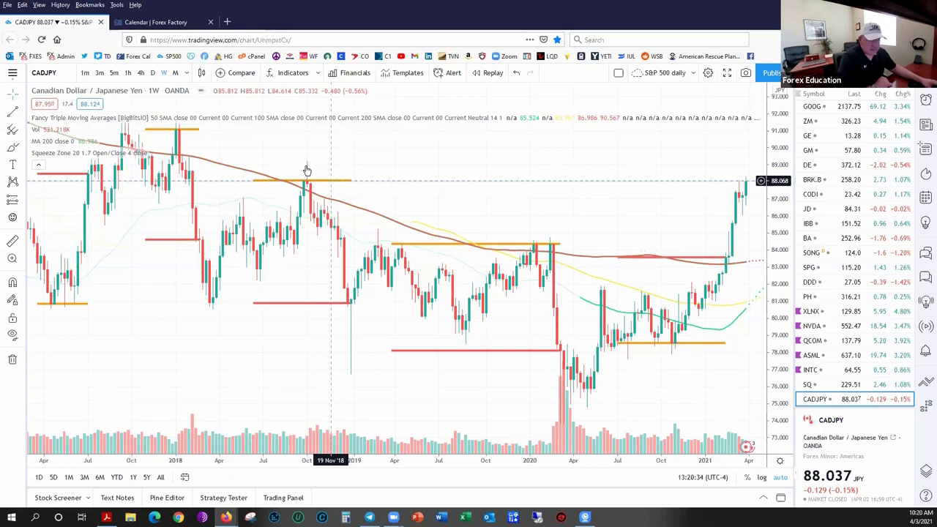
{"action": "left_click", "coordinate": [152, 74]}
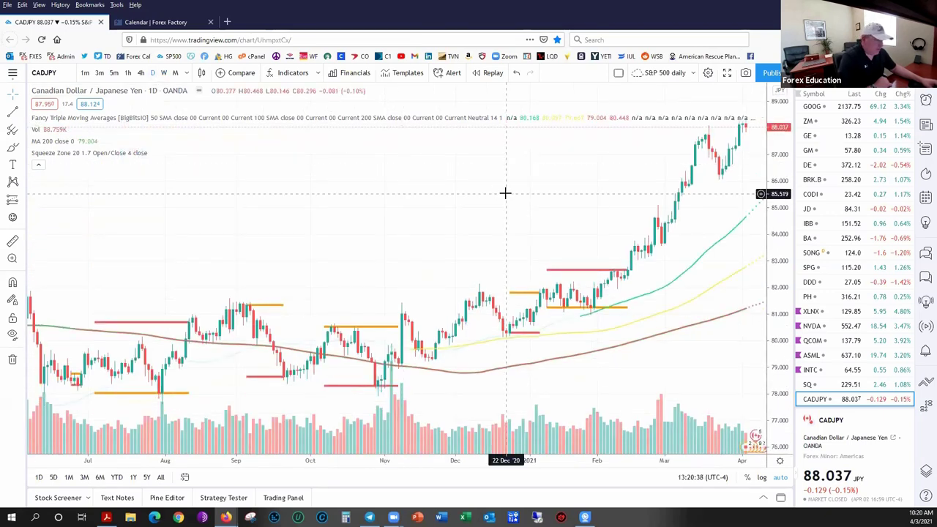
{"action": "left_click", "coordinate": [163, 74]}
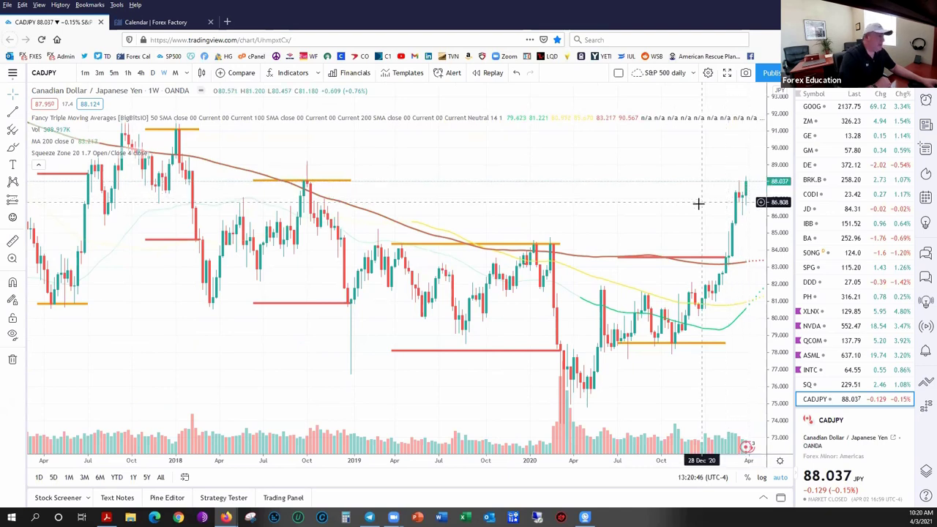
{"action": "scroll", "coordinate": [718, 183], "scroll_direction": "up", "scroll_amount": 2}
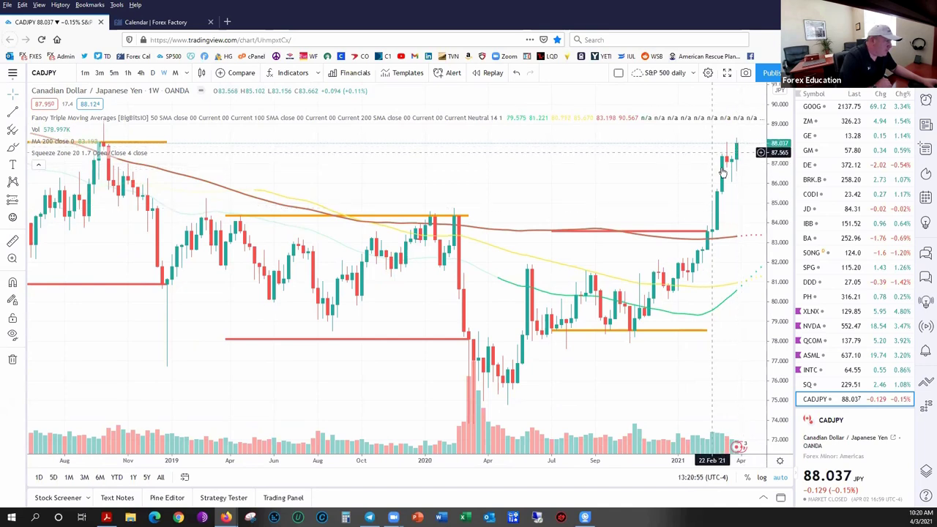
{"action": "left_click", "coordinate": [153, 73]}
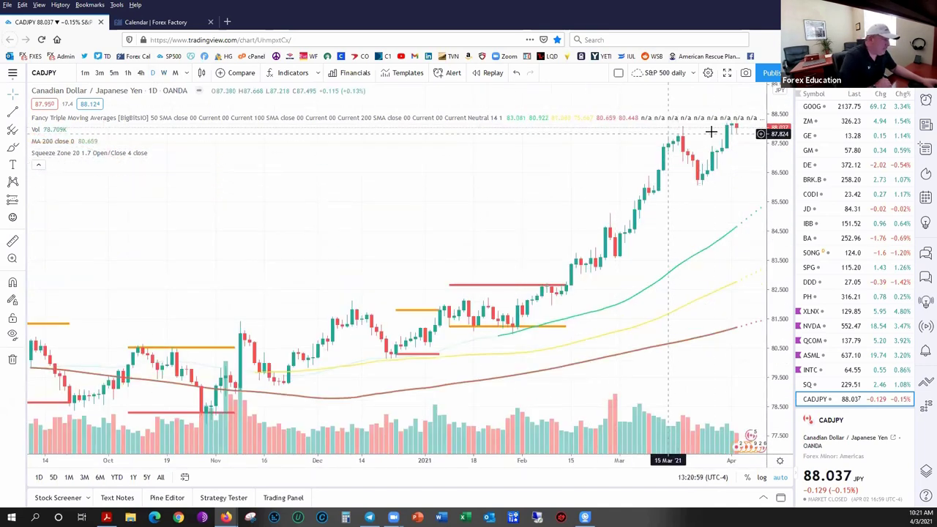
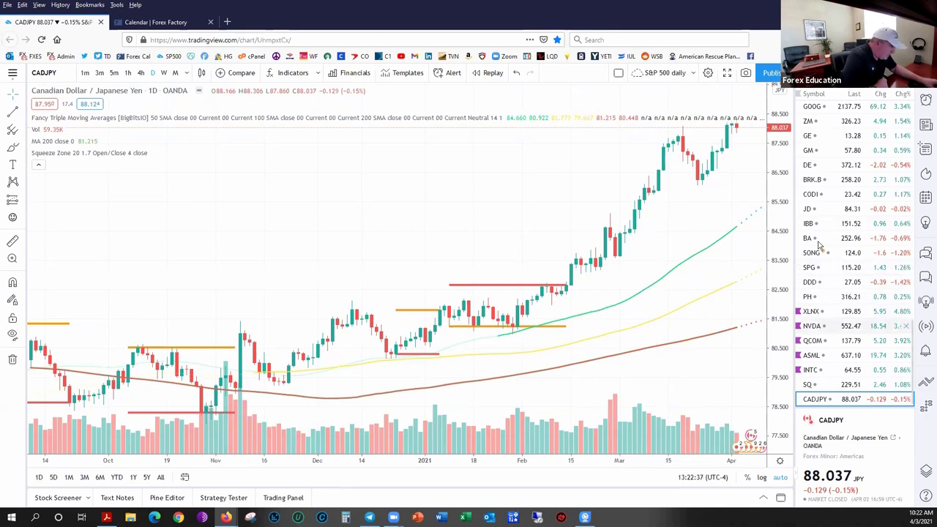
Step: Open USDCHF from the watchlist and examine its trend on the daily and weekly timeframes
{"action": "scroll", "coordinate": [826, 234], "scroll_direction": "up", "scroll_amount": 5}
{"action": "scroll", "coordinate": [826, 235], "scroll_direction": "up", "scroll_amount": 10}
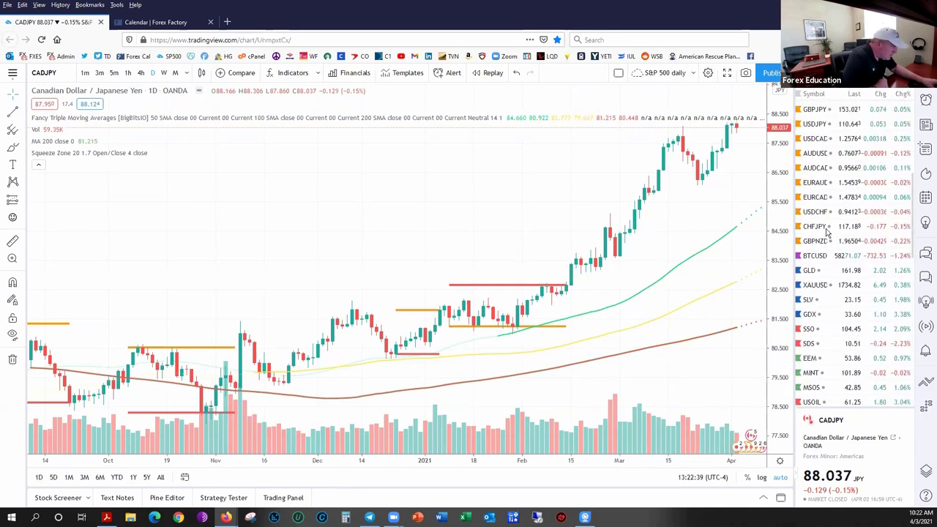
{"action": "scroll", "coordinate": [826, 168], "scroll_direction": "up", "scroll_amount": 3}
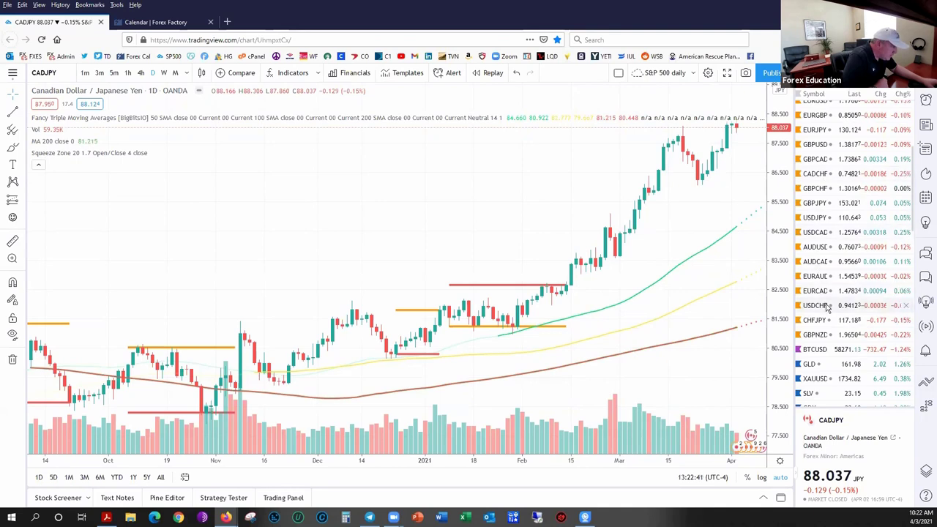
{"action": "left_click", "coordinate": [815, 305]}
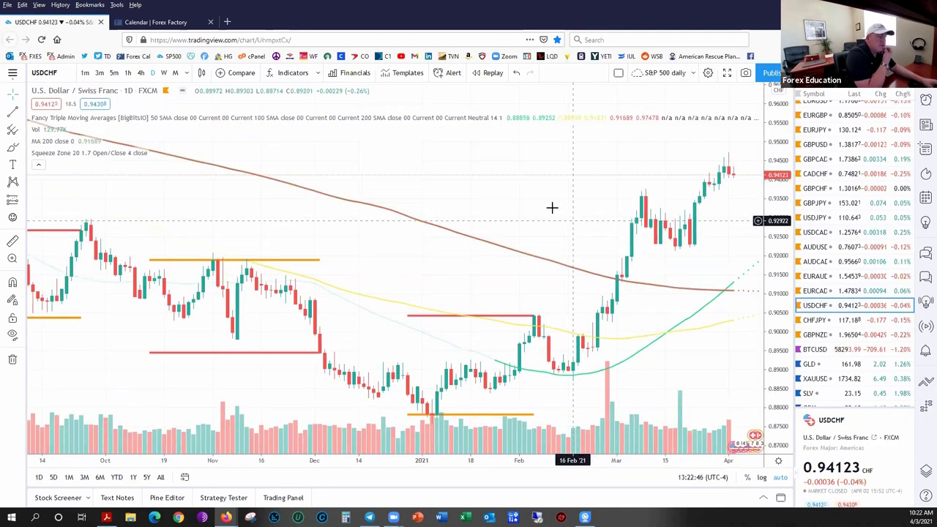
{"action": "left_click", "coordinate": [151, 73]}
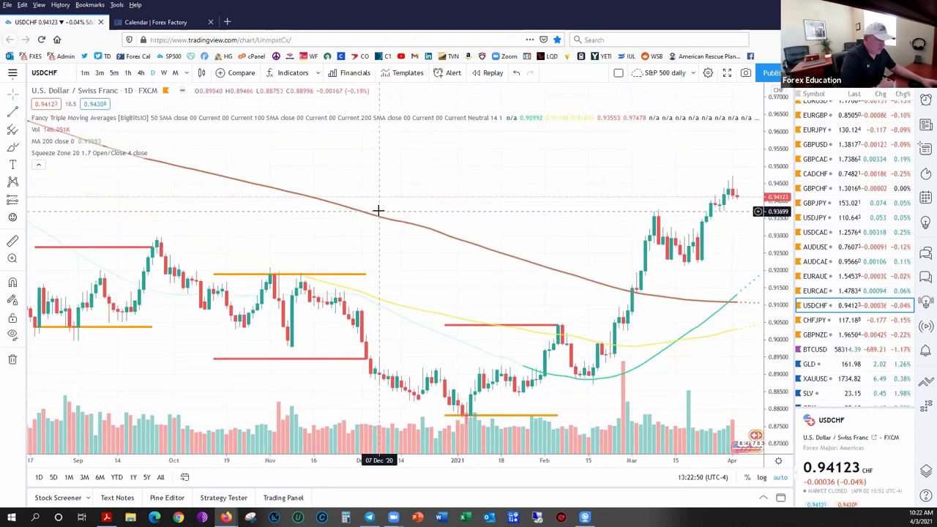
{"action": "left_click", "coordinate": [163, 74]}
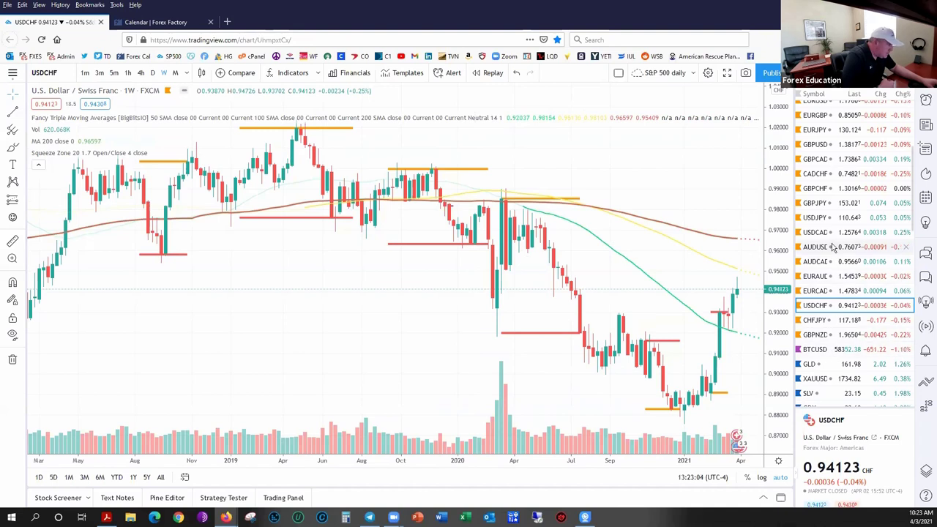
Step: Open CADCHF and examine its price action on the daily timeframe and up close on the weekly one
{"action": "left_click", "coordinate": [816, 174]}
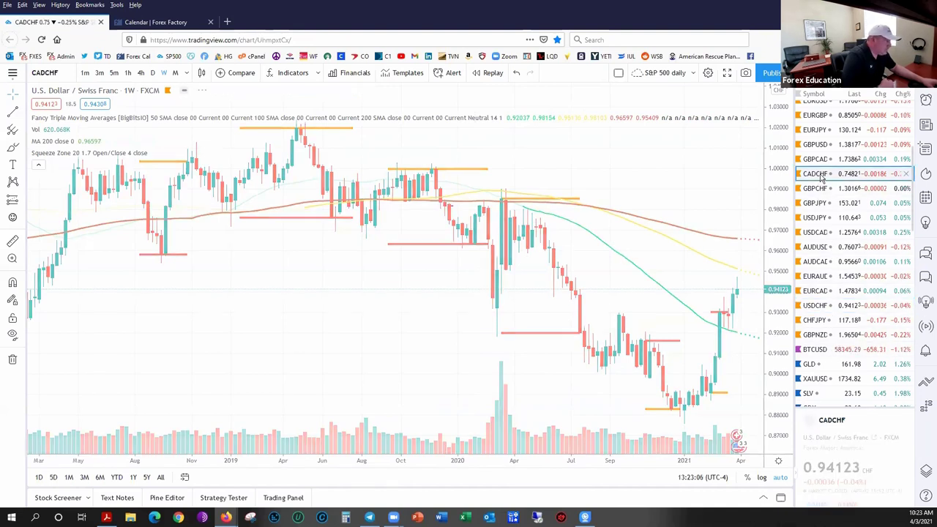
{"action": "left_click", "coordinate": [156, 73]}
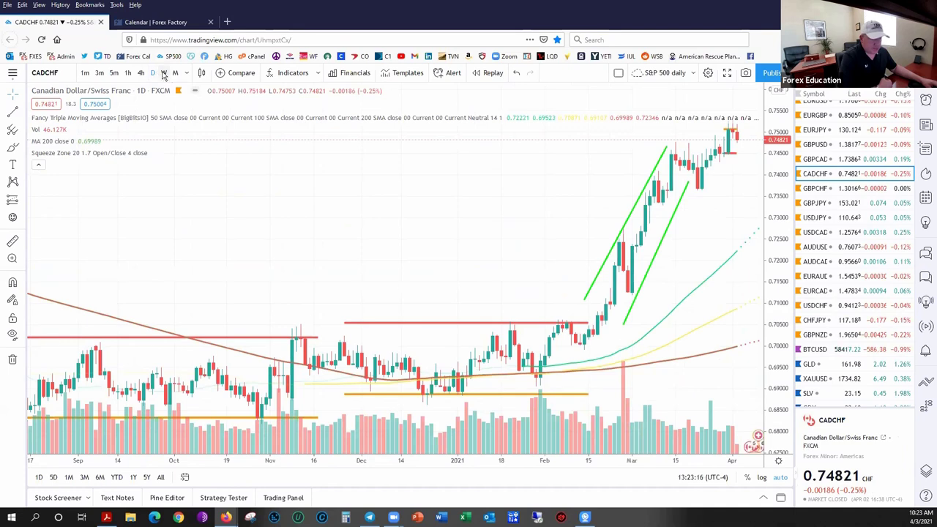
{"action": "left_click", "coordinate": [165, 73]}
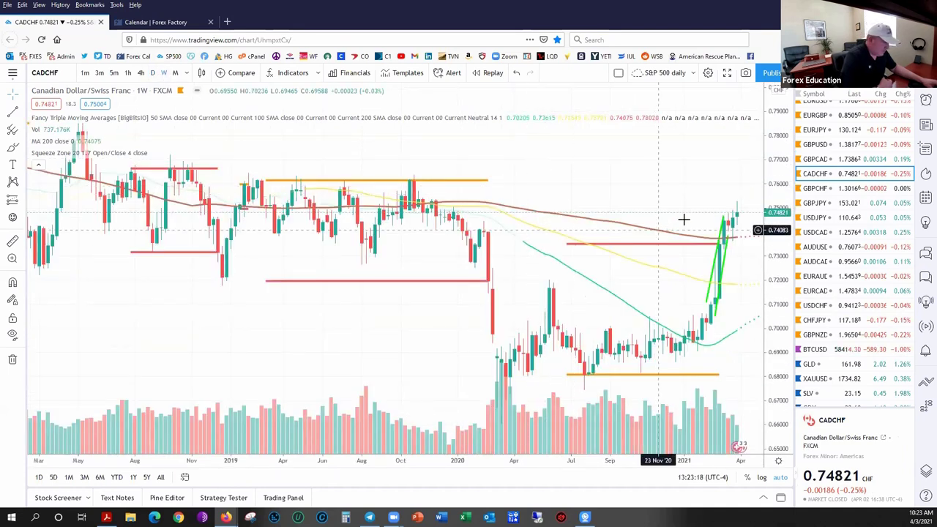
{"action": "scroll", "coordinate": [442, 167], "scroll_direction": "up", "scroll_amount": 2}
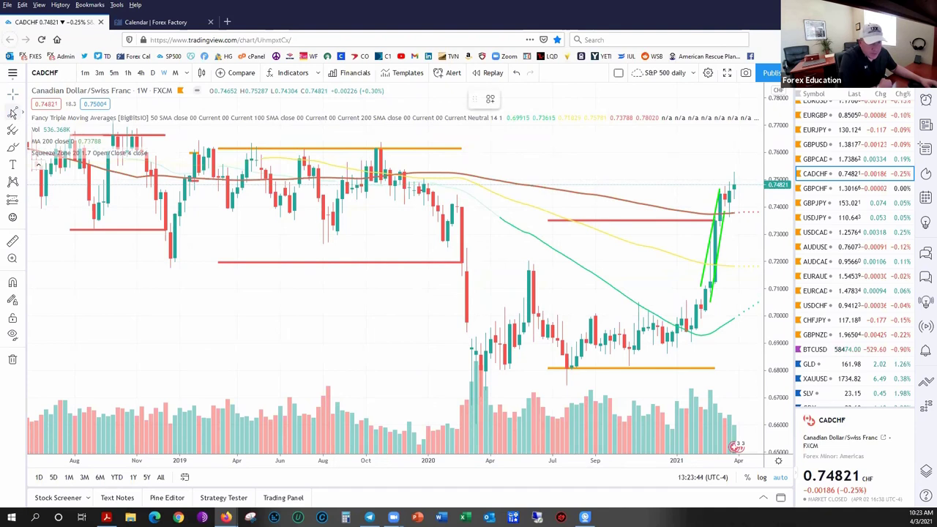
Step: Draw a nearly horizontal trend line on weekly CADCHF at about 0.705, from 23 Dec '19 to 12 Apr '21
{"action": "left_click", "coordinate": [418, 266]}
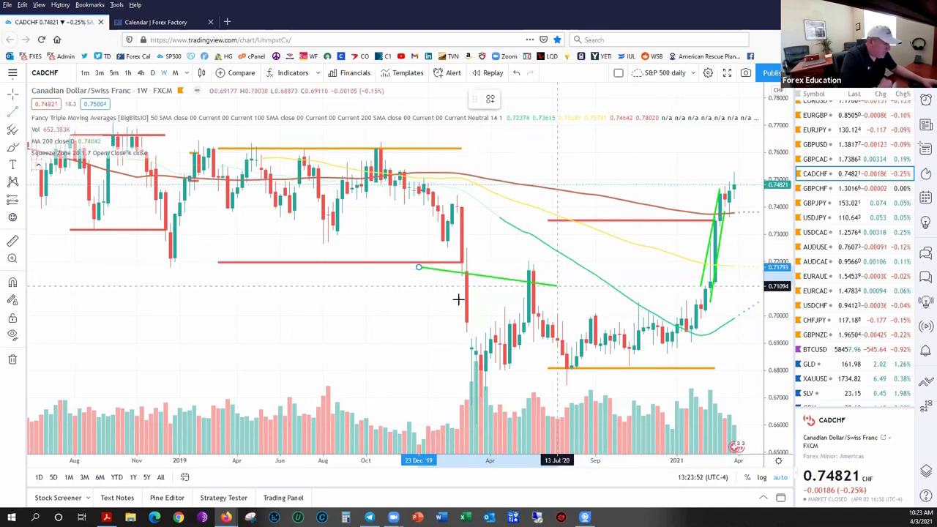
{"action": "left_click", "coordinate": [743, 303]}
{"action": "left_click_drag", "start_coordinate": [418, 266], "coordinate": [419, 300]}
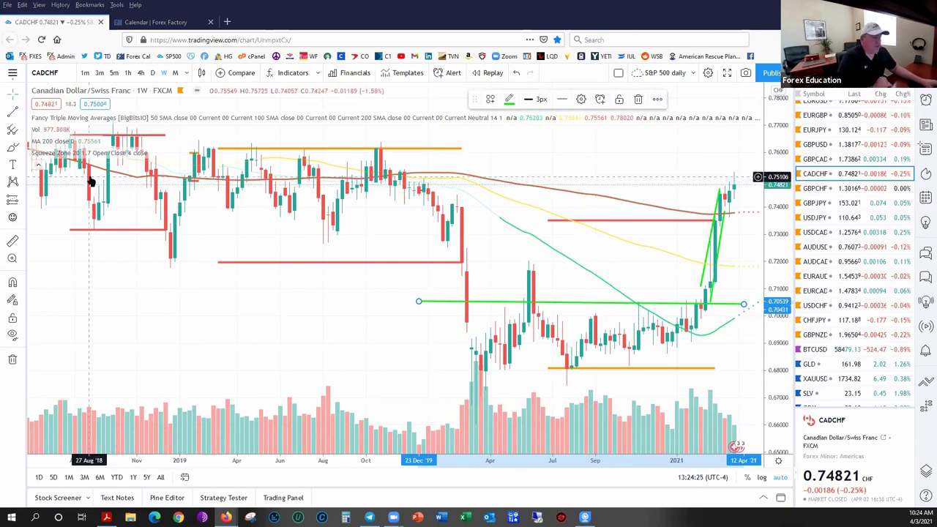
{"action": "left_click", "coordinate": [346, 324]}
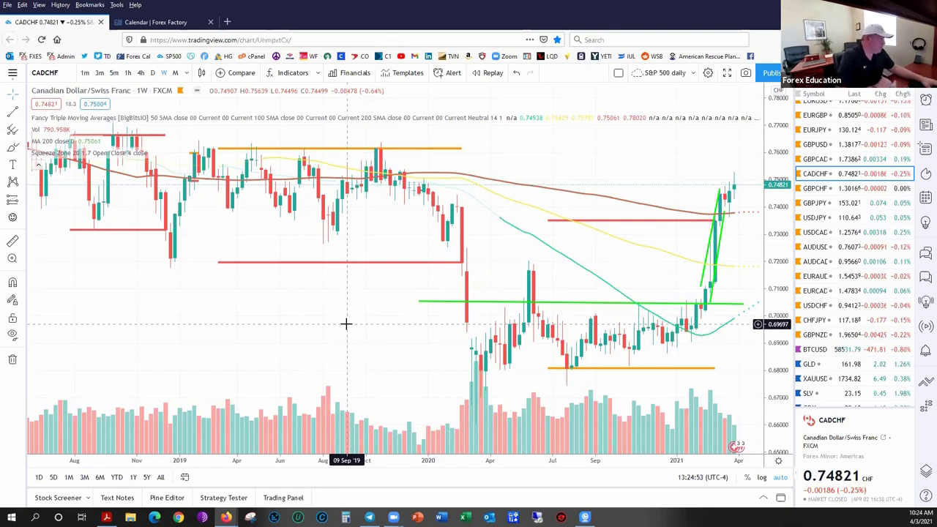
Step: Look at the gold charts GLD and XAUUSD on the daily timeframe
{"action": "left_click", "coordinate": [832, 365]}
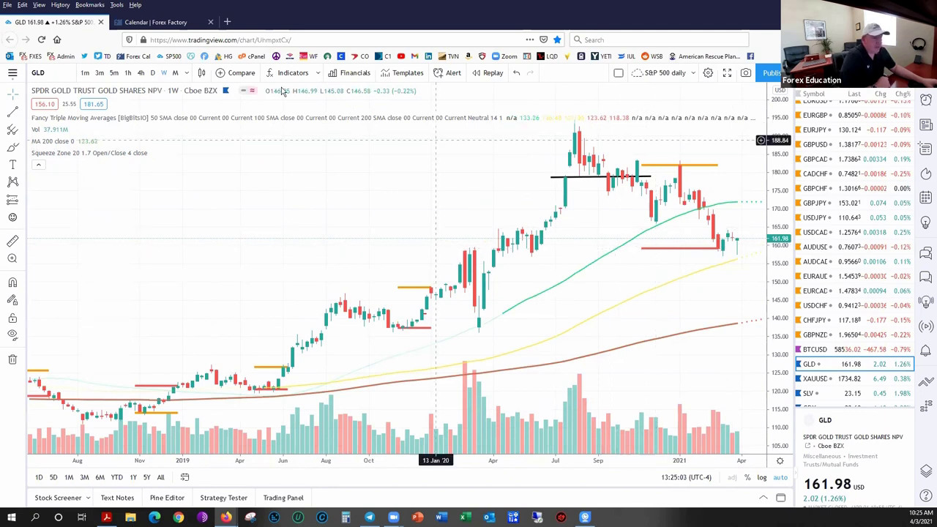
{"action": "left_click", "coordinate": [153, 73]}
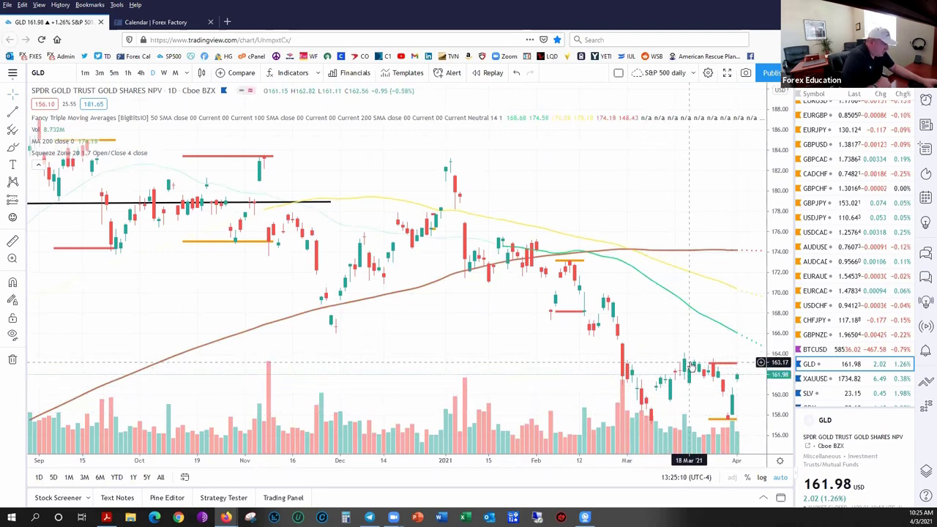
{"action": "left_click", "coordinate": [833, 380]}
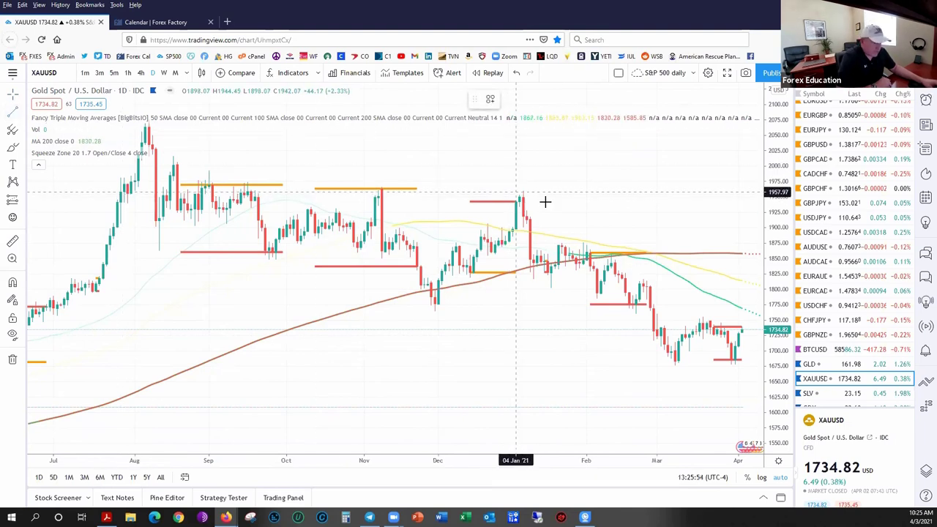
Step: Bracket the decline with two descending trend lines, the upper starting near 1908 on 20 Jan '21 and the lower running from about 1800 to 1620
{"action": "left_click", "coordinate": [20, 112]}
{"action": "left_click", "coordinate": [558, 222]}
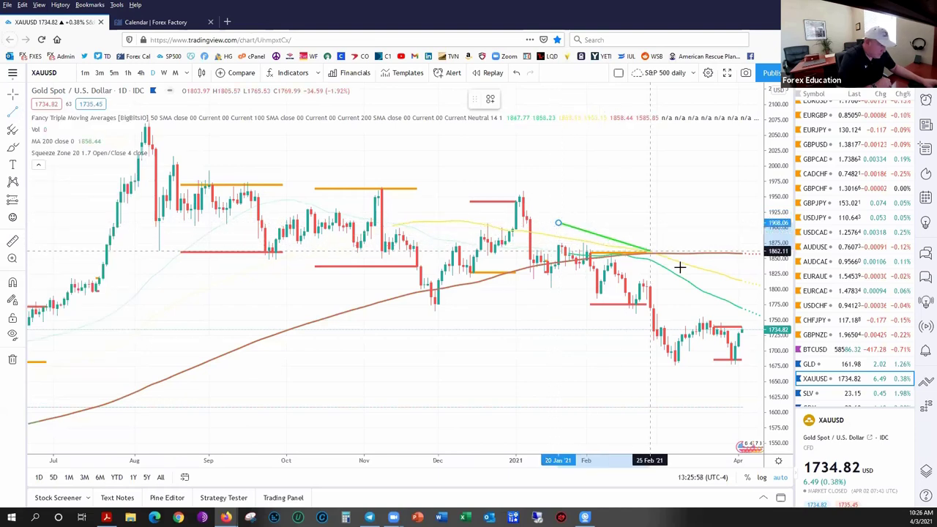
{"action": "left_click", "coordinate": [762, 330]}
{"action": "left_click", "coordinate": [440, 341]}
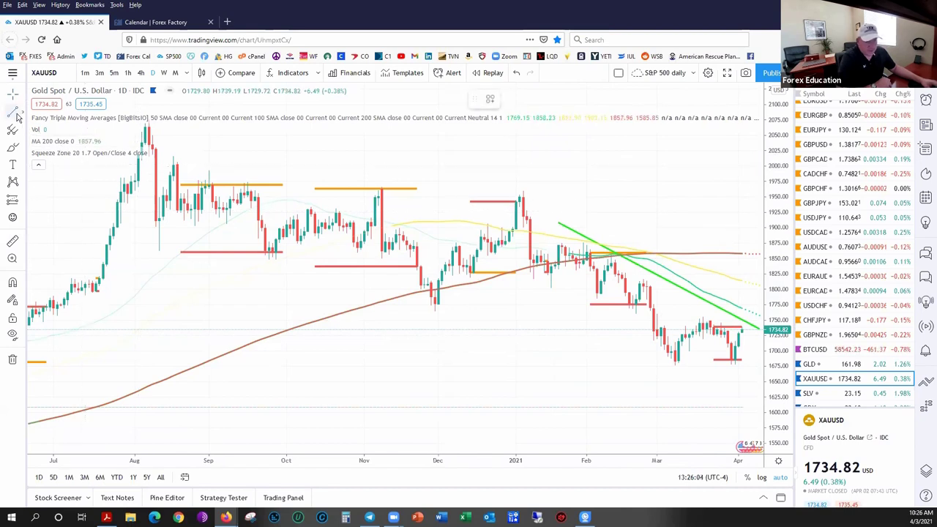
{"action": "left_click", "coordinate": [537, 291]}
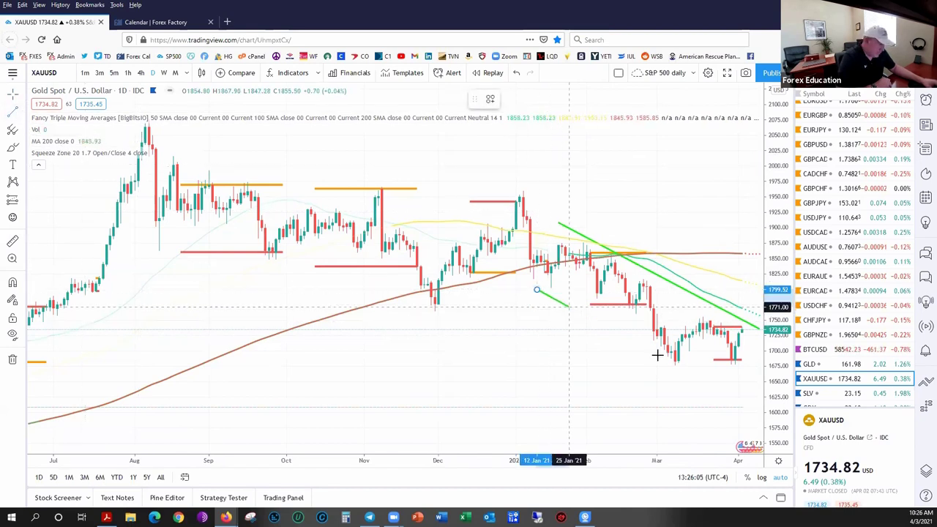
{"action": "left_click", "coordinate": [742, 400]}
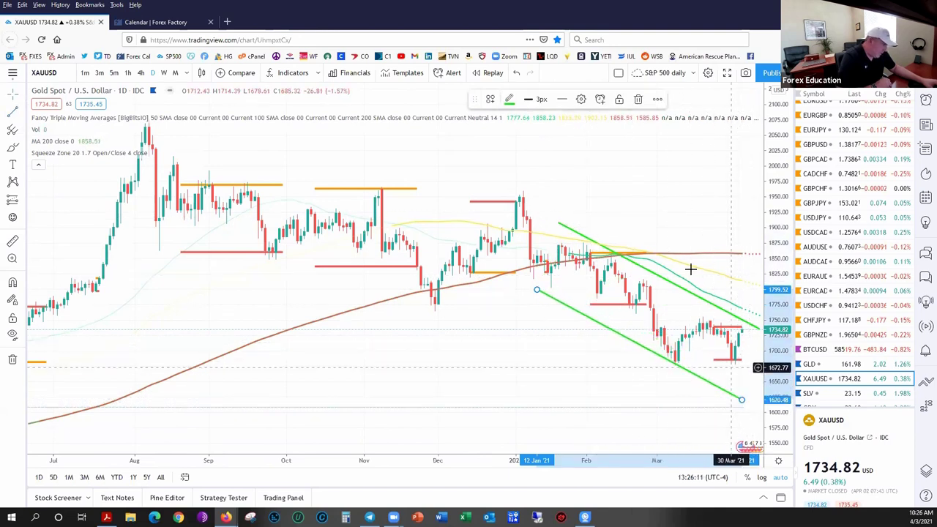
Step: Switch to Telegram, open the Market Watch channel that holds an unsent draft, and discard its pending reply to the switch reminder
{"action": "left_click", "coordinate": [619, 174]}
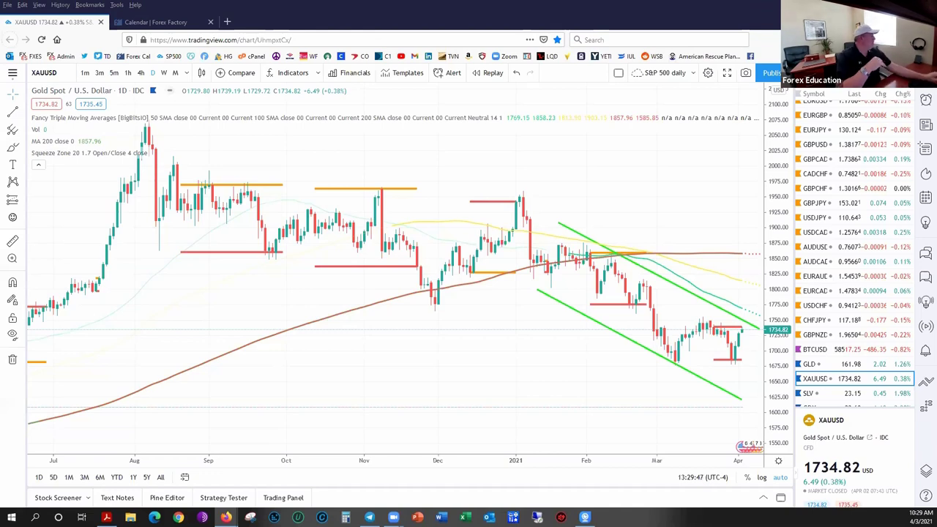
{"action": "left_click", "coordinate": [369, 517]}
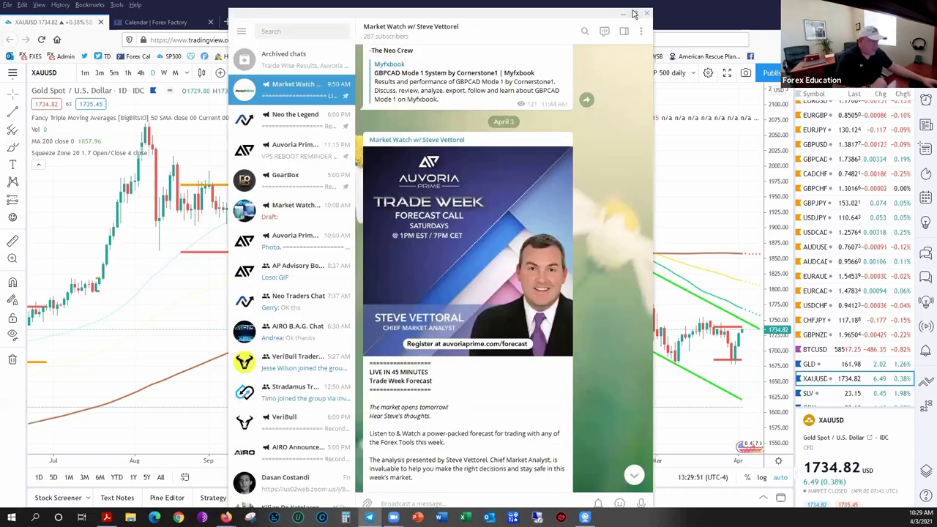
{"action": "left_click", "coordinate": [635, 12]}
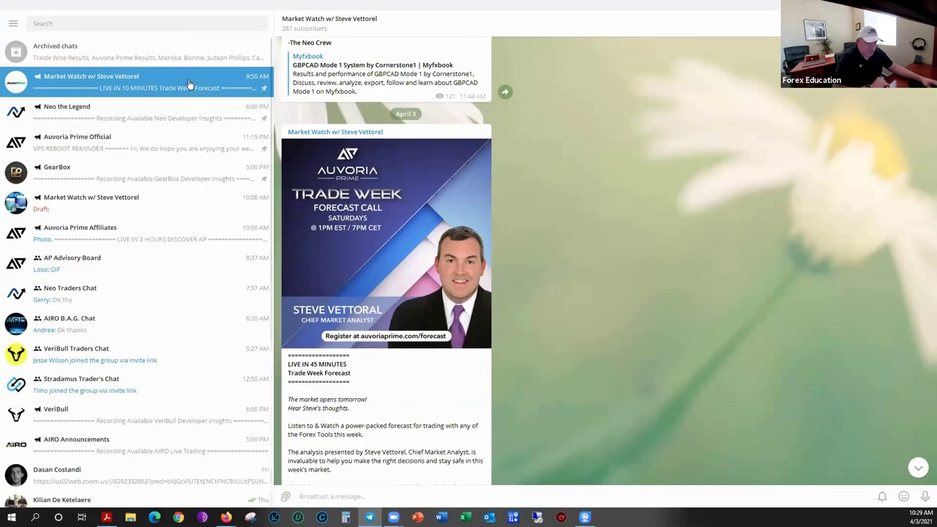
{"action": "scroll", "coordinate": [68, 262], "scroll_direction": "down", "scroll_amount": 1}
{"action": "scroll", "coordinate": [68, 262], "scroll_direction": "down", "scroll_amount": 6}
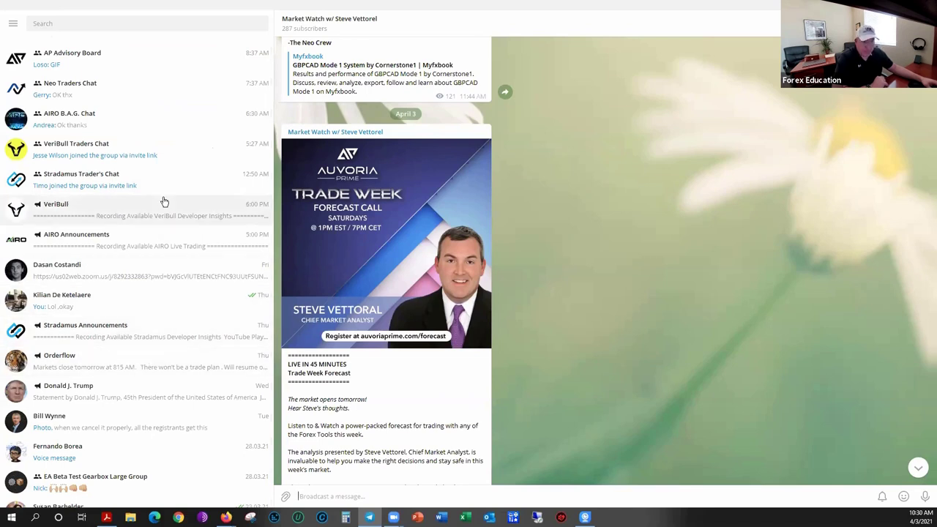
{"action": "scroll", "coordinate": [163, 191], "scroll_direction": "up", "scroll_amount": 3}
{"action": "left_click", "coordinate": [167, 86]}
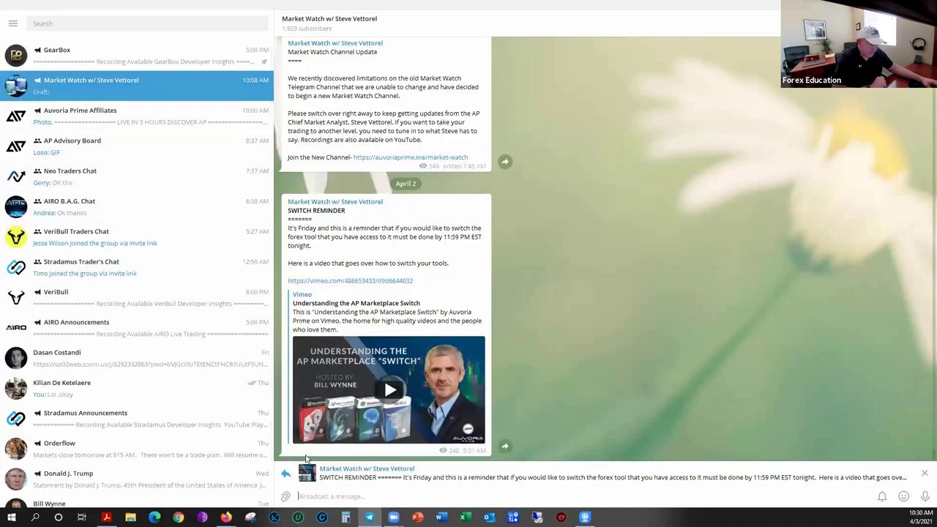
{"action": "mouse_move", "coordinate": [902, 502]}
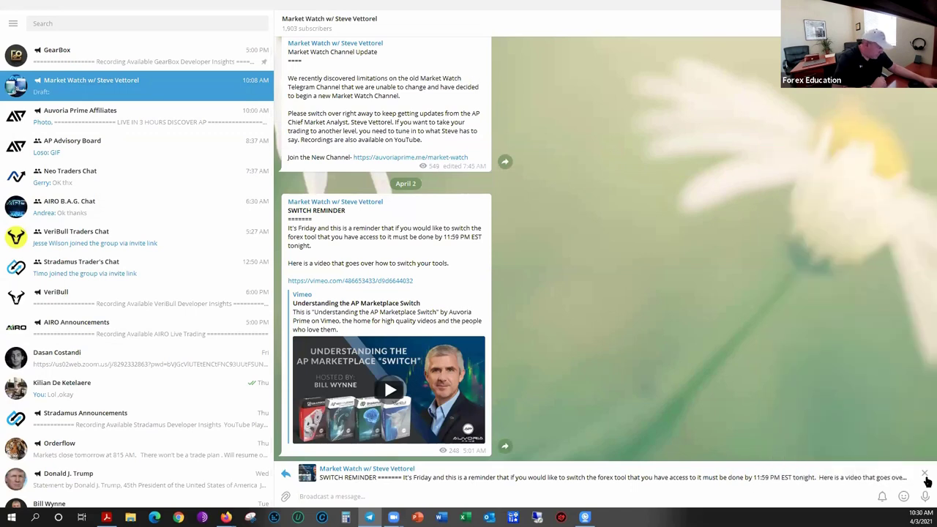
{"action": "left_click", "coordinate": [925, 476]}
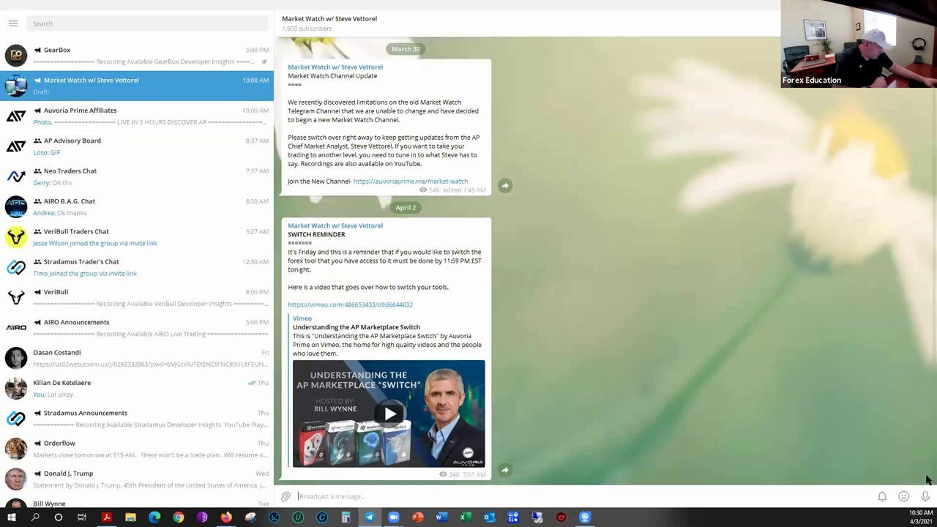
Step: Open the channel's shared photos and view the February picture of bullish, neutral and bearish candlestick patterns
{"action": "left_click", "coordinate": [339, 24]}
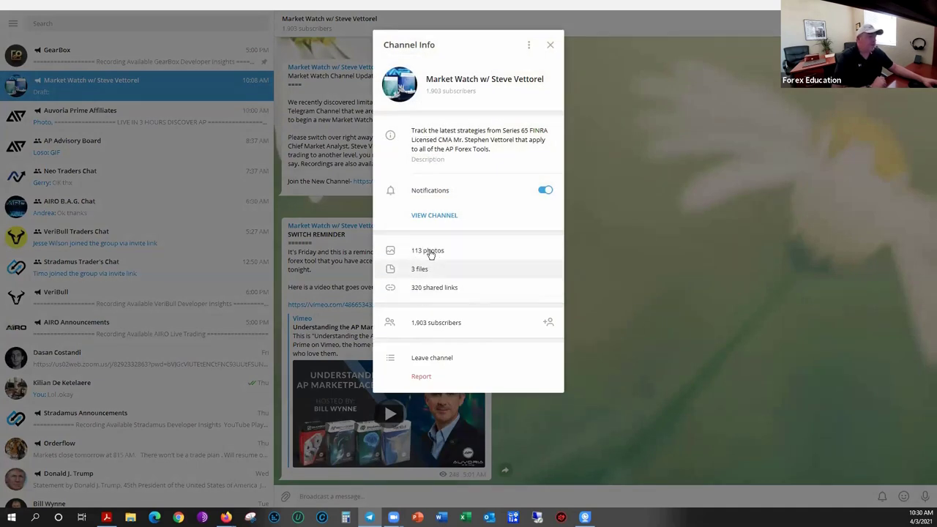
{"action": "left_click", "coordinate": [431, 252]}
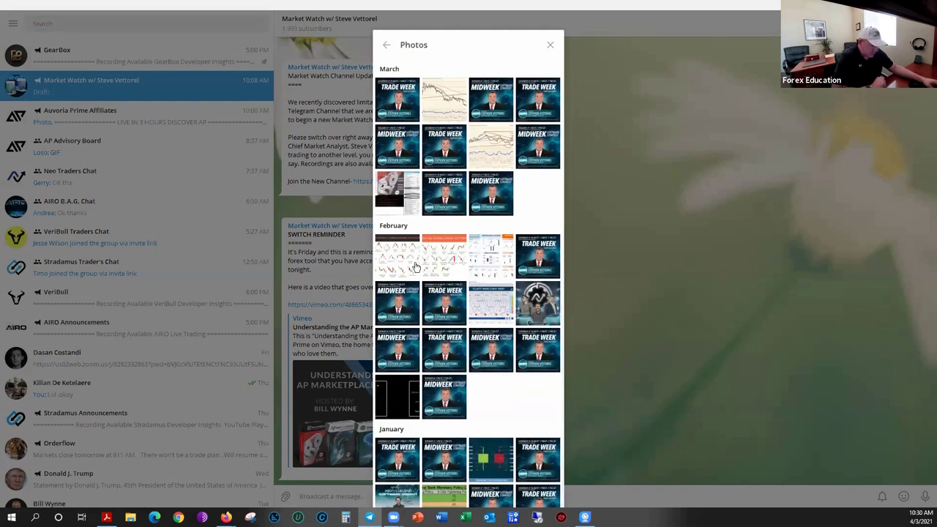
{"action": "left_click", "coordinate": [497, 253]}
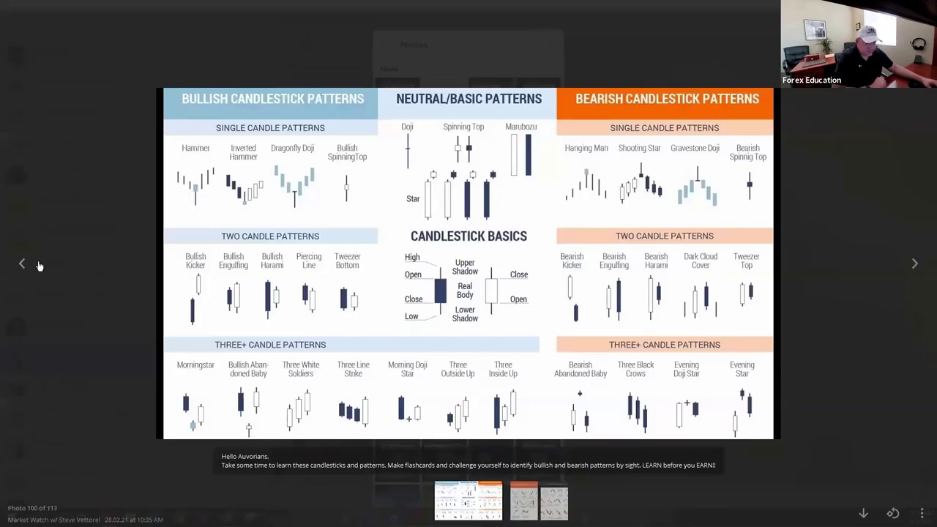
Step: Browse the photos before and after the candlestick patterns picture for other pattern charts
{"action": "left_click", "coordinate": [22, 265]}
{"action": "left_click", "coordinate": [22, 266]}
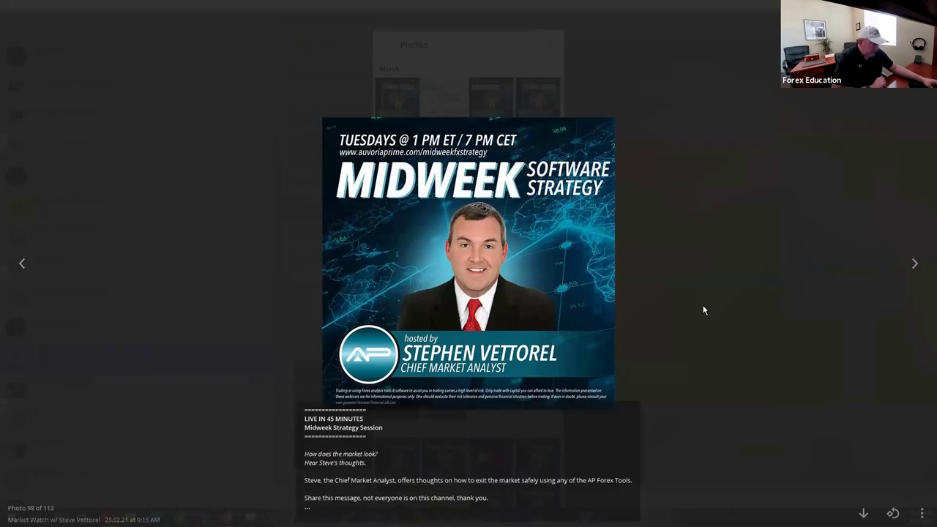
{"action": "left_click", "coordinate": [915, 267]}
{"action": "left_click", "coordinate": [915, 266]}
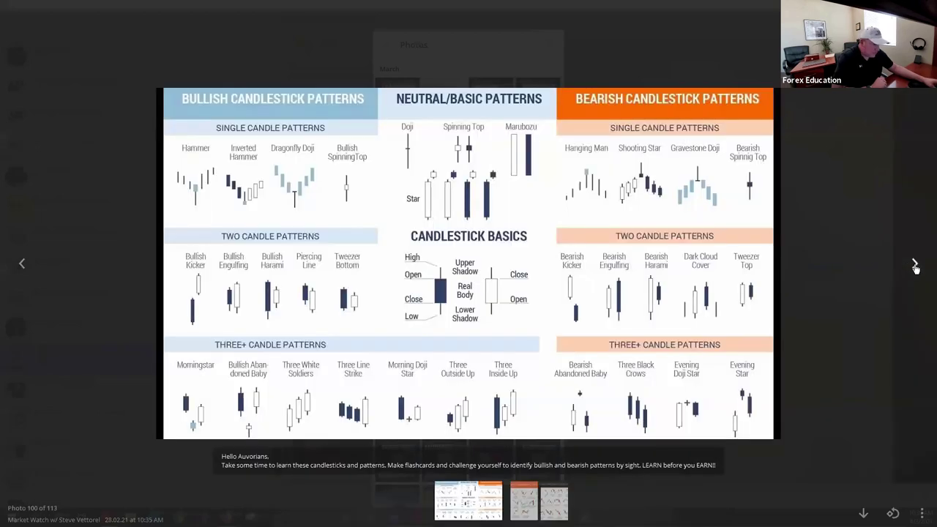
{"action": "left_click", "coordinate": [915, 266]}
{"action": "left_click", "coordinate": [914, 267]}
{"action": "left_click", "coordinate": [915, 266]}
{"action": "left_click", "coordinate": [915, 266]}
{"action": "left_click", "coordinate": [915, 267]}
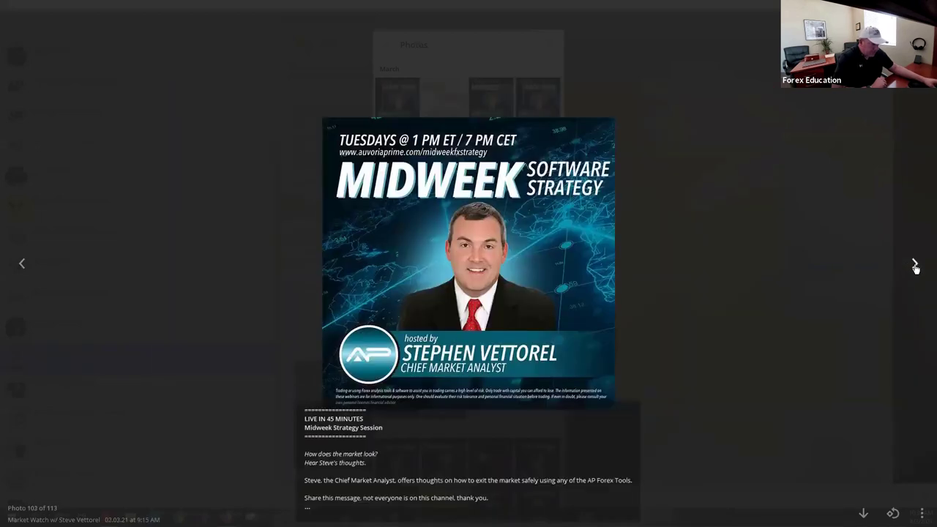
{"action": "left_click", "coordinate": [914, 266]}
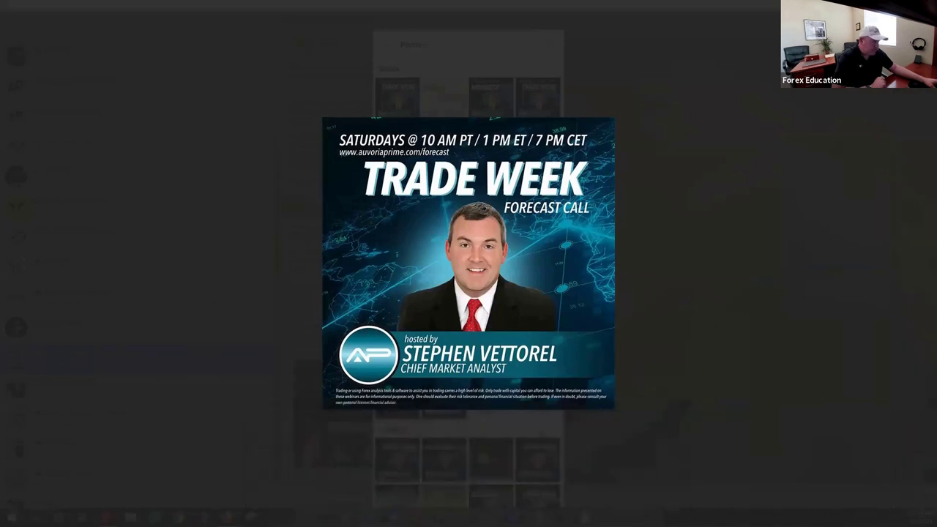
{"action": "mouse_move", "coordinate": [555, 80]}
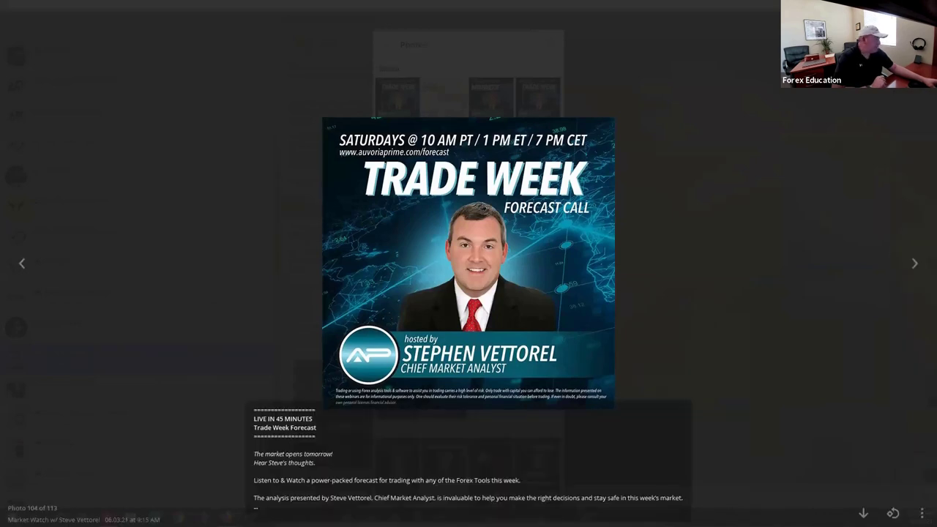
Step: Close the photo viewer and the channel's photo list, and minimize Telegram to return to the XAUUSD chart
{"action": "key", "text": "Escape"}
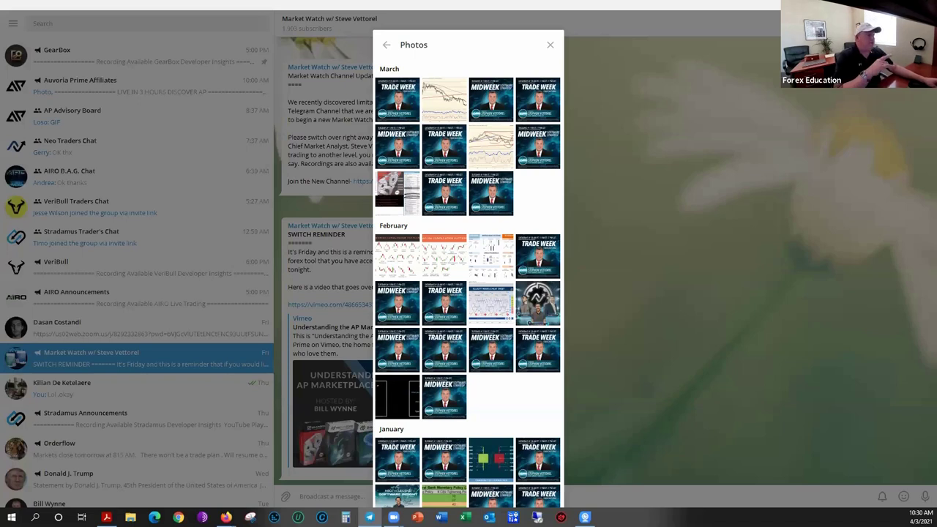
{"action": "left_click", "coordinate": [550, 46]}
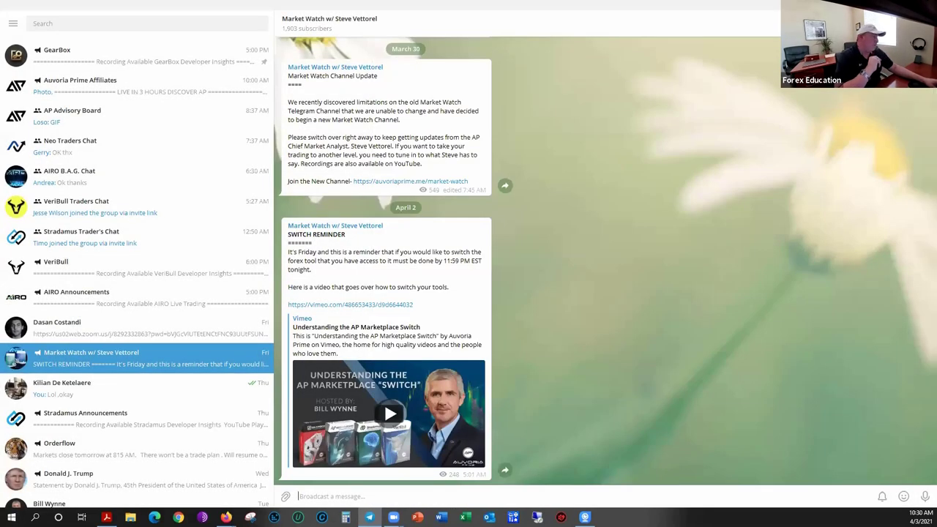
{"action": "double_click", "coordinate": [474, 28]}
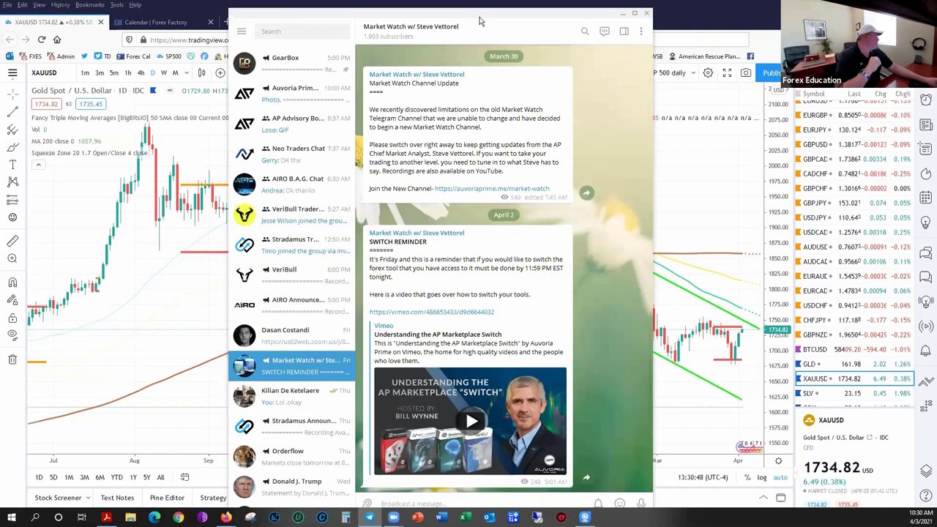
{"action": "left_click", "coordinate": [624, 13]}
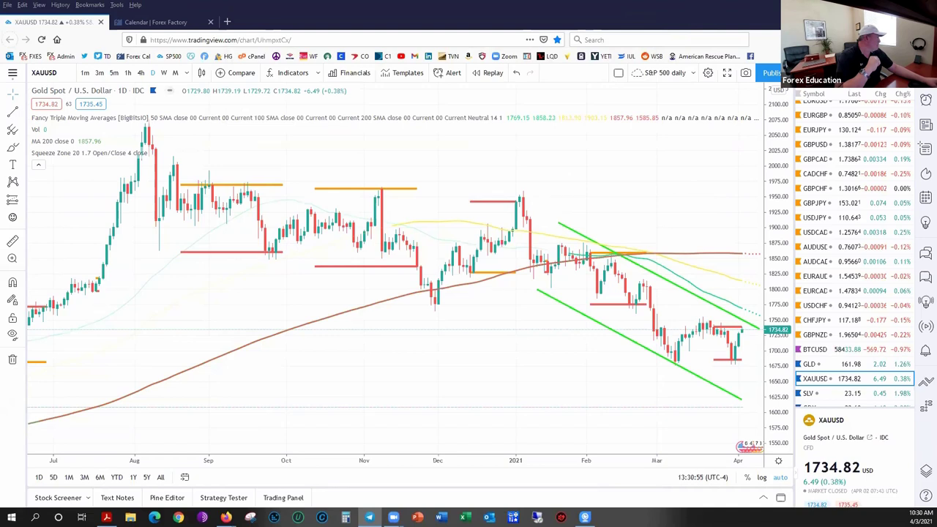
Step: Look at the BTCUSD, GBPNZD and USDCHF charts on the daily timeframe
{"action": "left_click", "coordinate": [822, 350]}
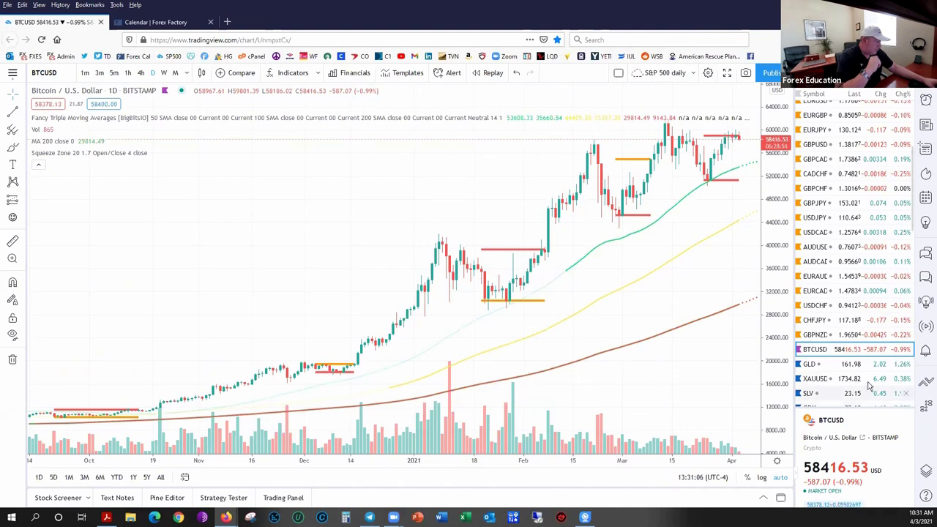
{"action": "left_click", "coordinate": [815, 337]}
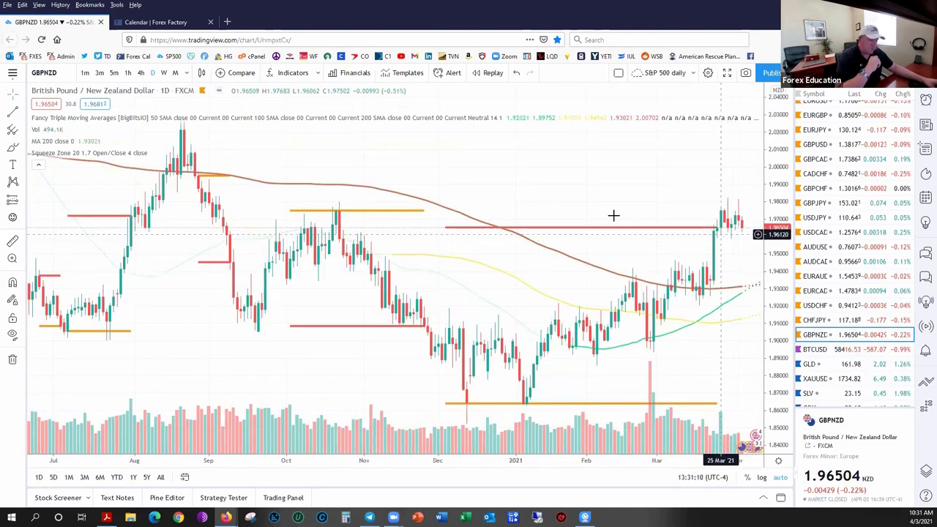
{"action": "left_click", "coordinate": [816, 306]}
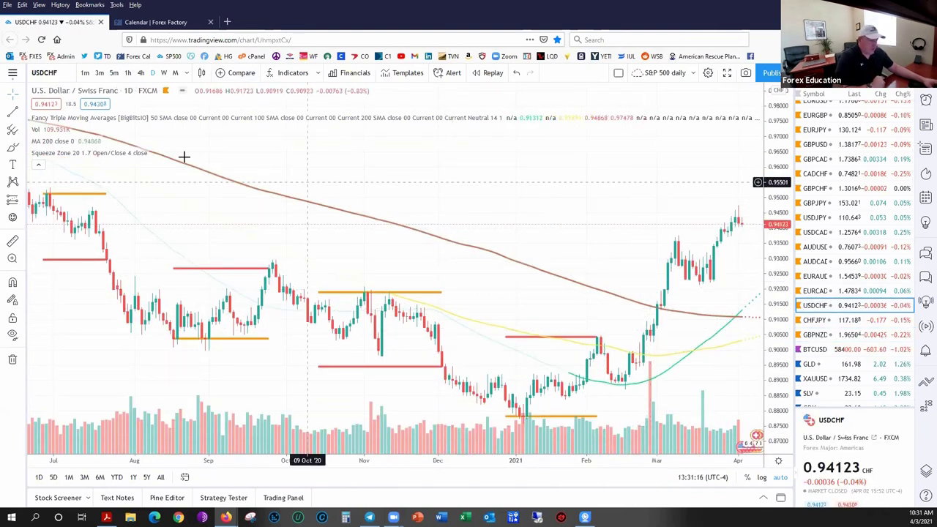
Step: Examine USDCHF's price action on the weekly timeframe, then return the chart to daily
{"action": "left_click", "coordinate": [164, 73]}
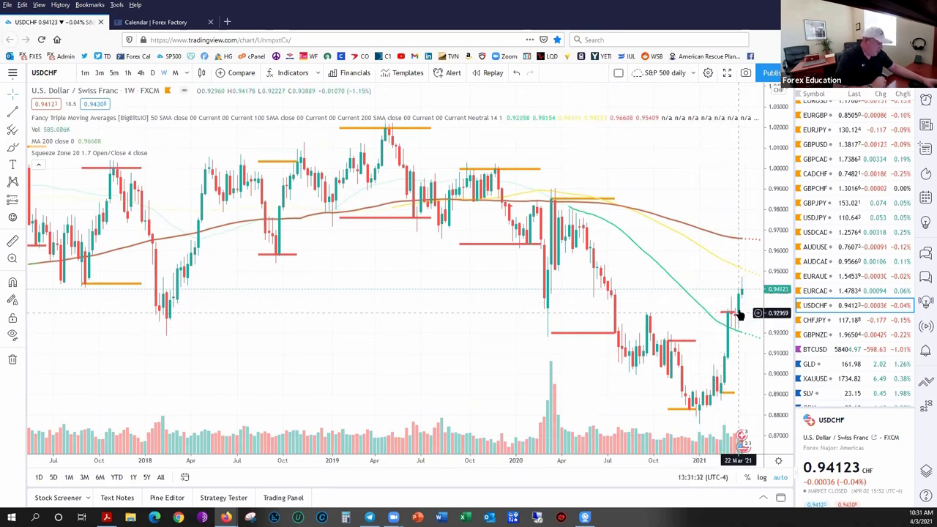
{"action": "scroll", "coordinate": [731, 317], "scroll_direction": "up", "scroll_amount": 1}
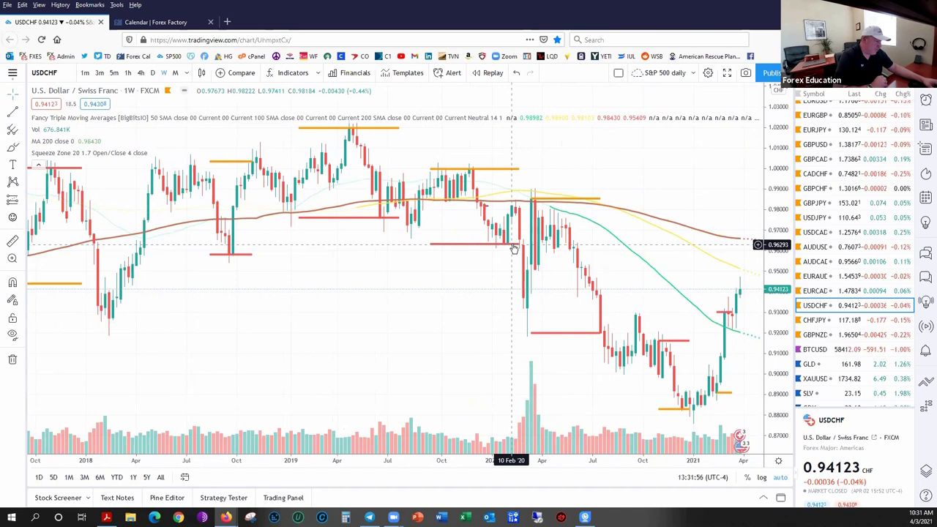
{"action": "left_click", "coordinate": [154, 73]}
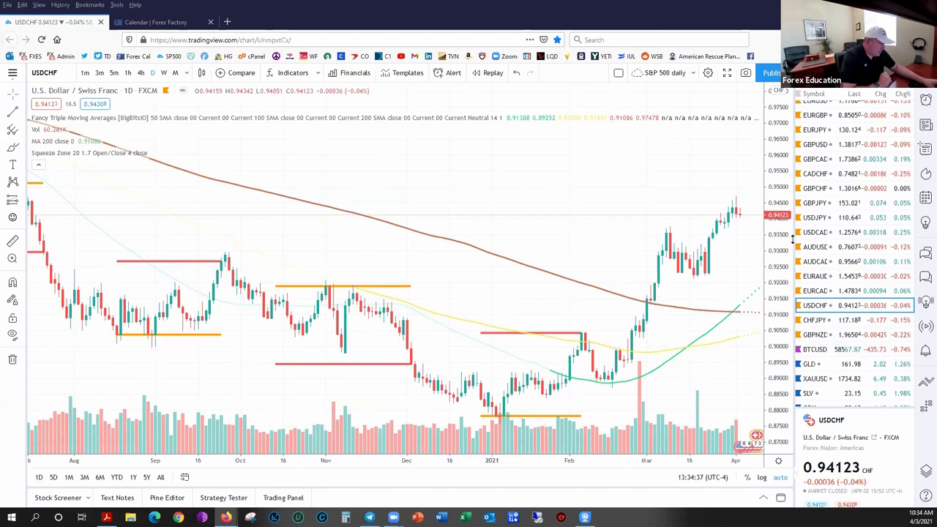
Step: Reopen the daily XAUUSD chart and check the Forex Factory calendar for the events of Apr 4 to Apr 10
{"action": "left_click", "coordinate": [820, 383]}
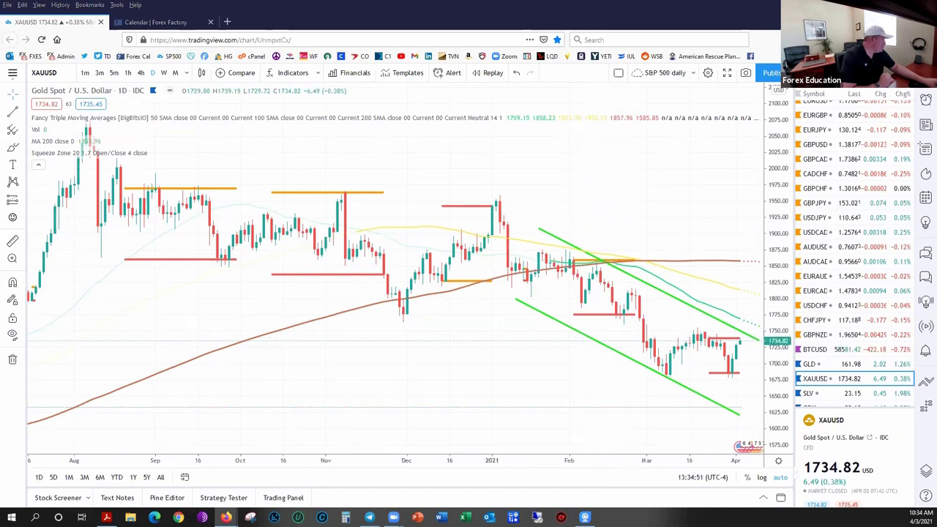
{"action": "left_click", "coordinate": [156, 22]}
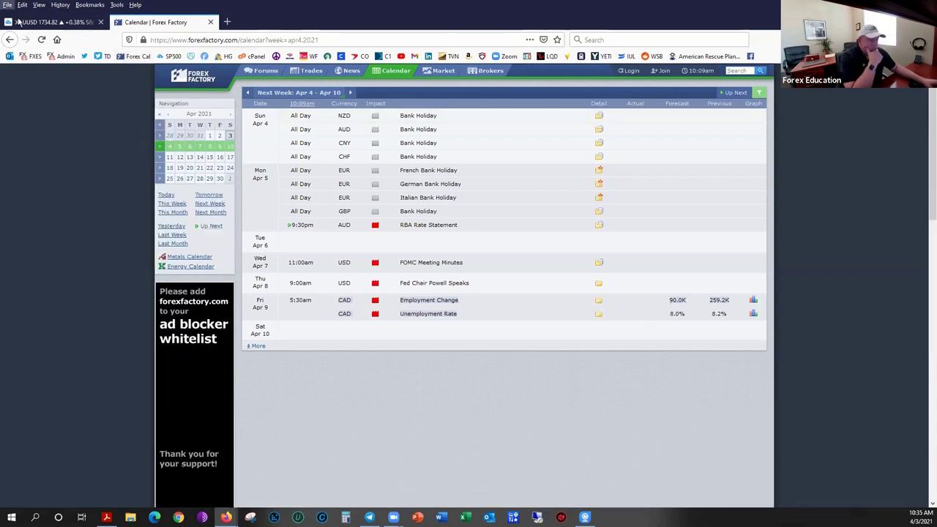
{"action": "key", "text": "ctrl+Tab"}
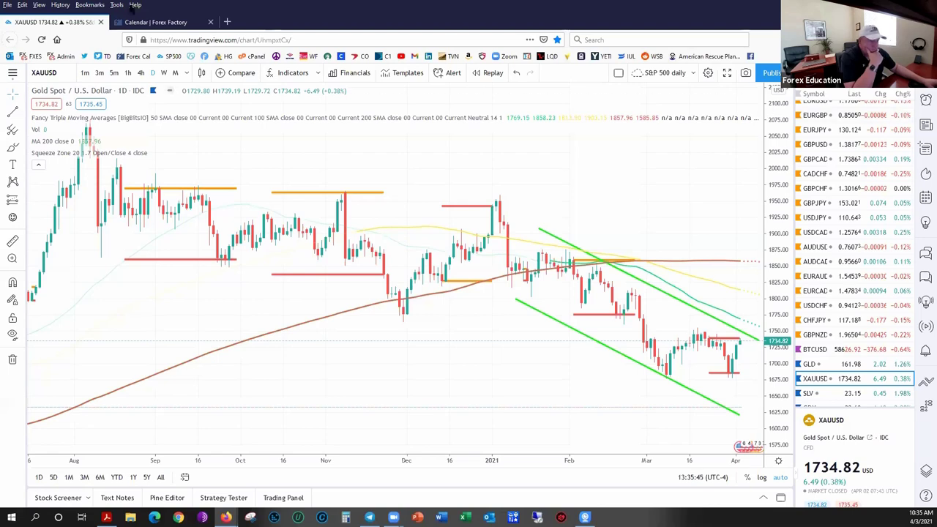
{"action": "left_click", "coordinate": [89, 5]}
{"action": "mouse_move", "coordinate": [132, 134]}
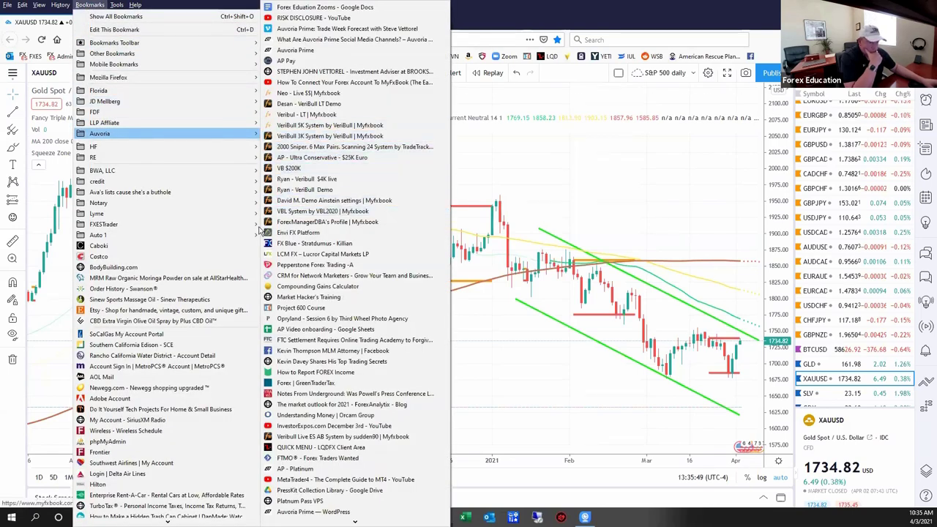
{"action": "mouse_move", "coordinate": [102, 224]}
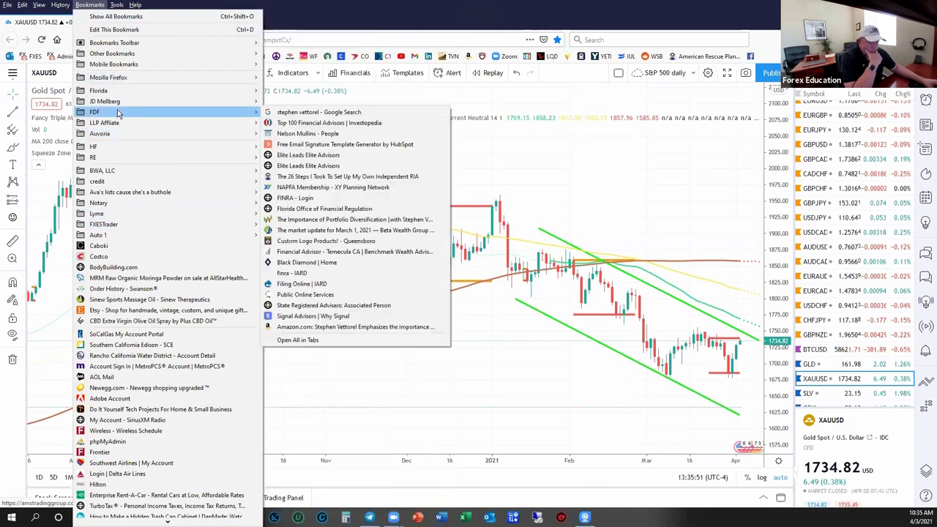
{"action": "mouse_move", "coordinate": [240, 137]}
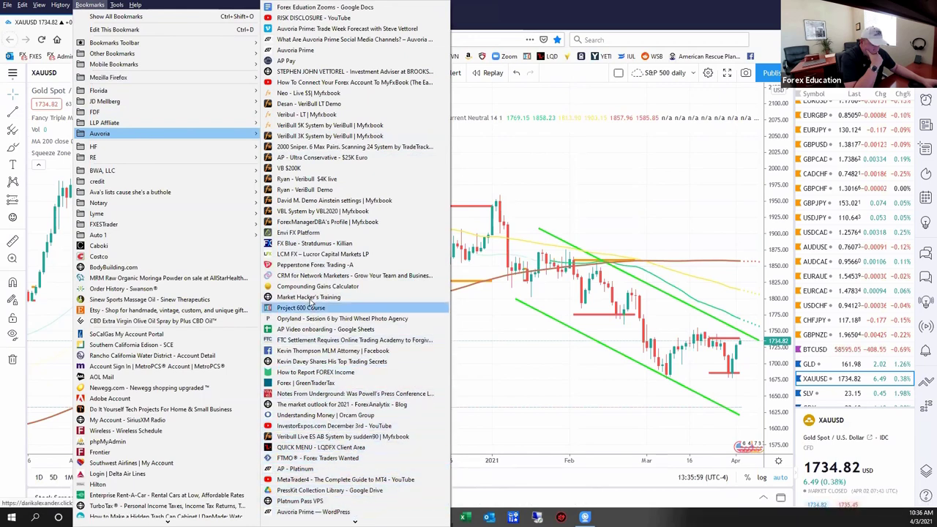
{"action": "mouse_move", "coordinate": [113, 53]}
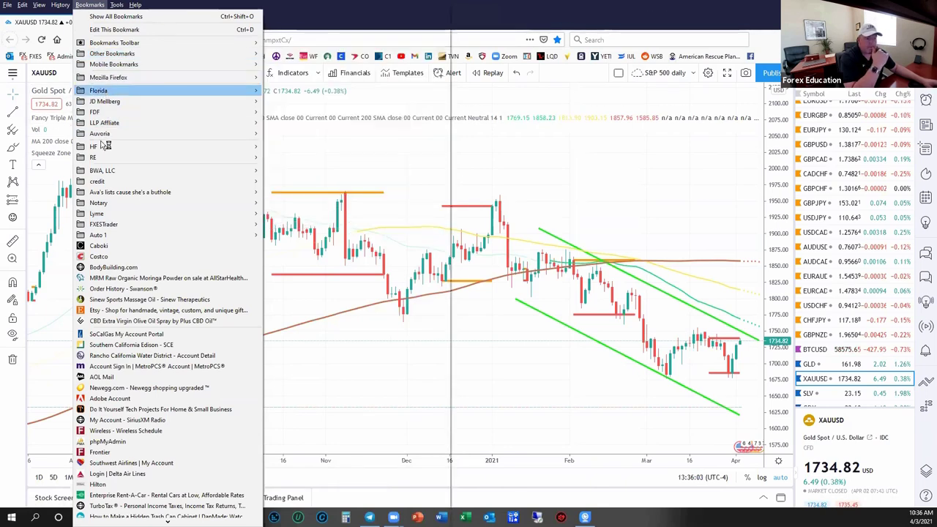
{"action": "mouse_move", "coordinate": [104, 149]}
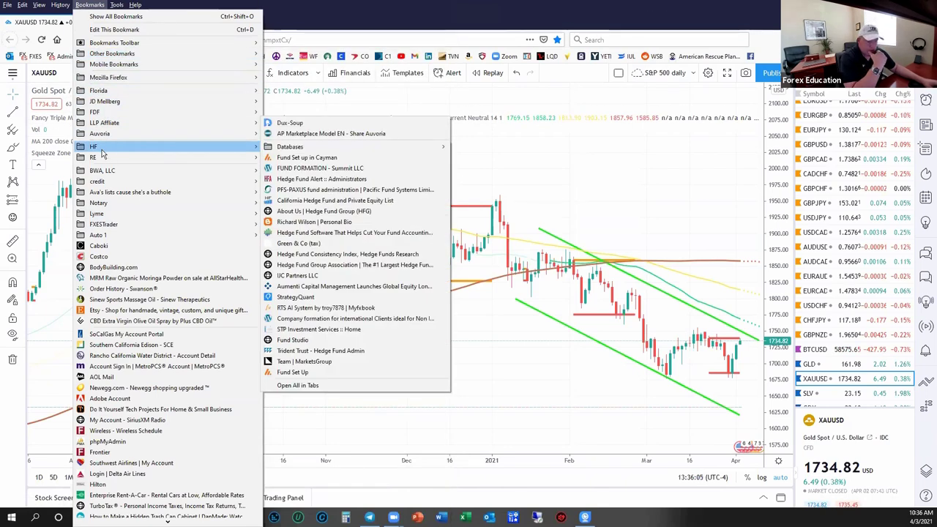
{"action": "left_click", "coordinate": [654, 190]}
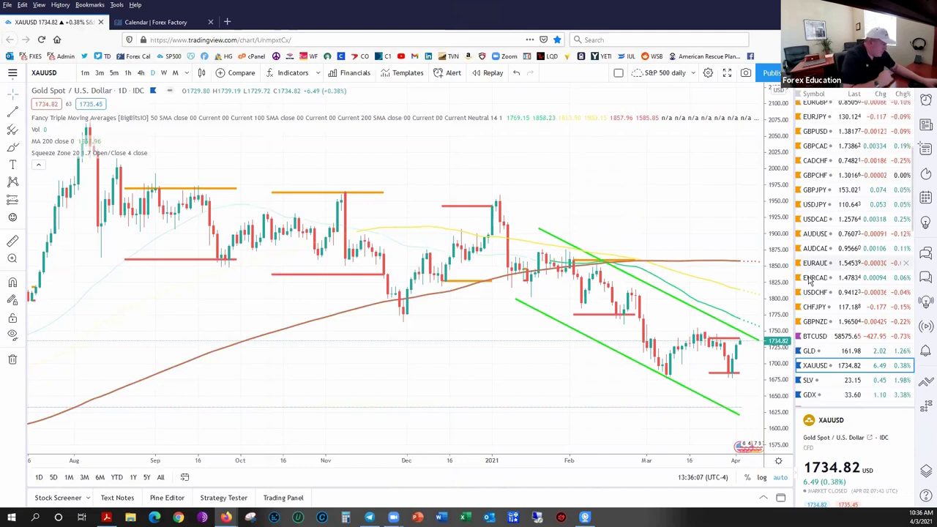
Step: Look at the USOIL, CHFJPY and EURAUD charts on the daily timeframe
{"action": "scroll", "coordinate": [824, 303], "scroll_direction": "down", "scroll_amount": 4}
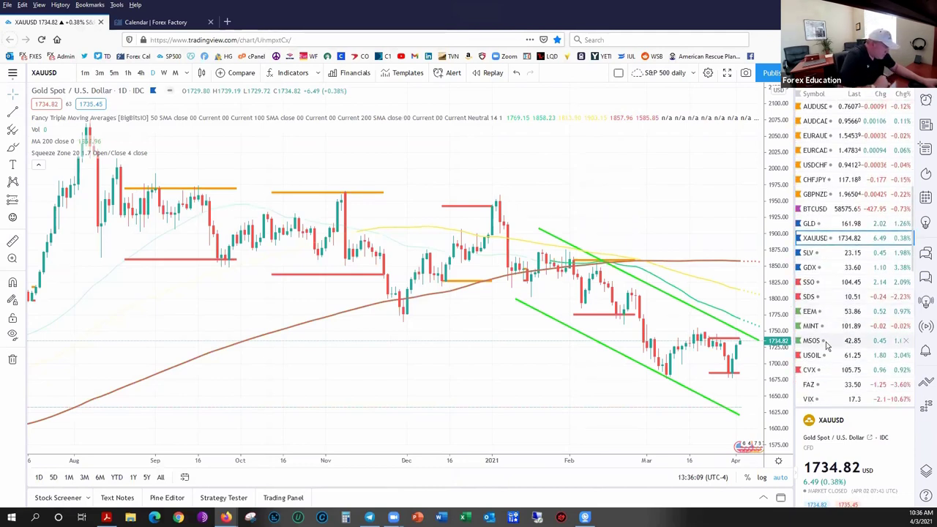
{"action": "left_click", "coordinate": [813, 355]}
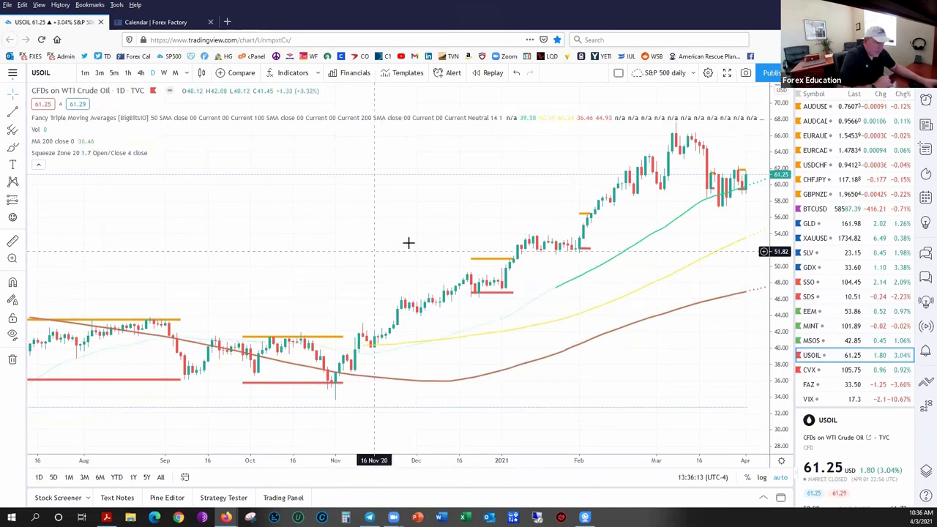
{"action": "scroll", "coordinate": [408, 243], "scroll_direction": "down", "scroll_amount": 1}
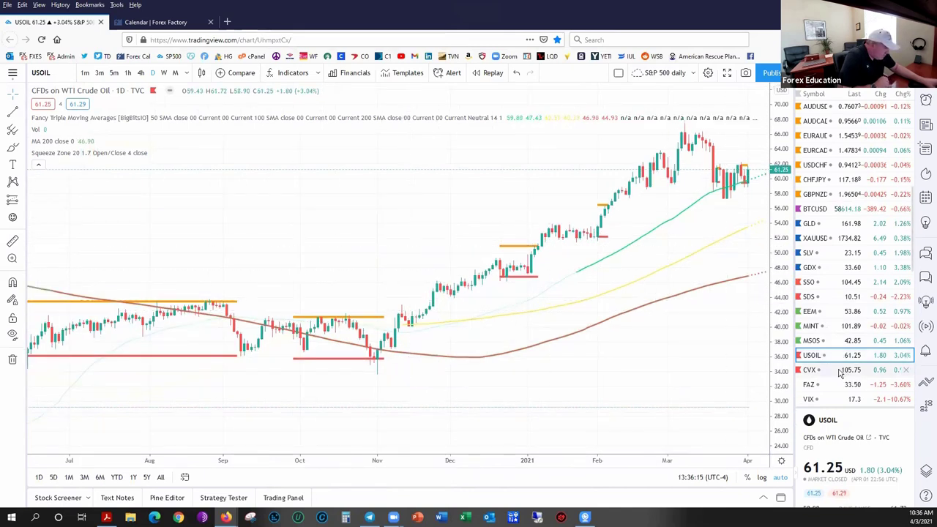
{"action": "scroll", "coordinate": [848, 254], "scroll_direction": "up", "scroll_amount": 1}
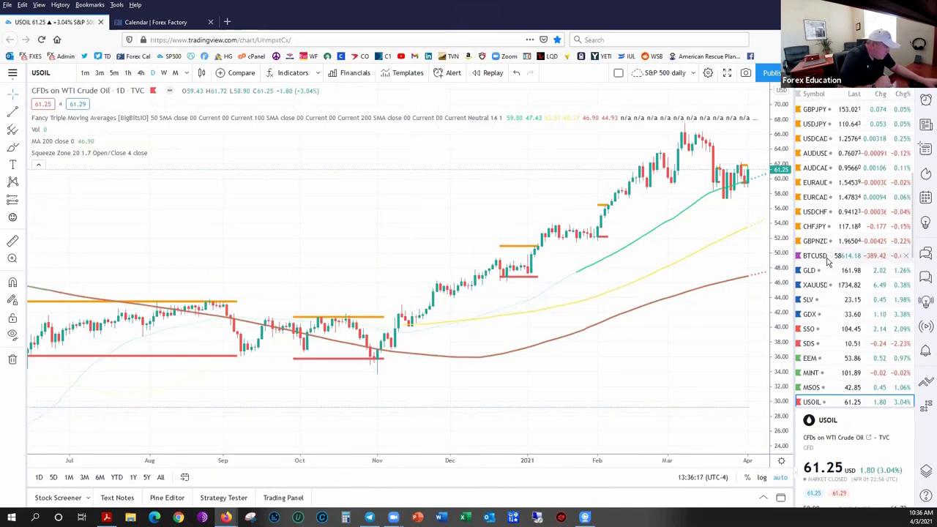
{"action": "left_click", "coordinate": [815, 226]}
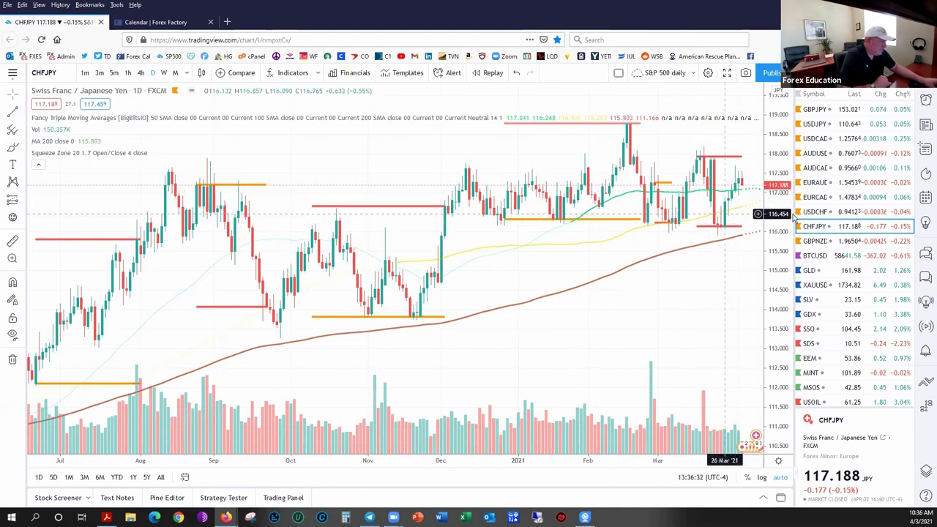
{"action": "left_click", "coordinate": [834, 184]}
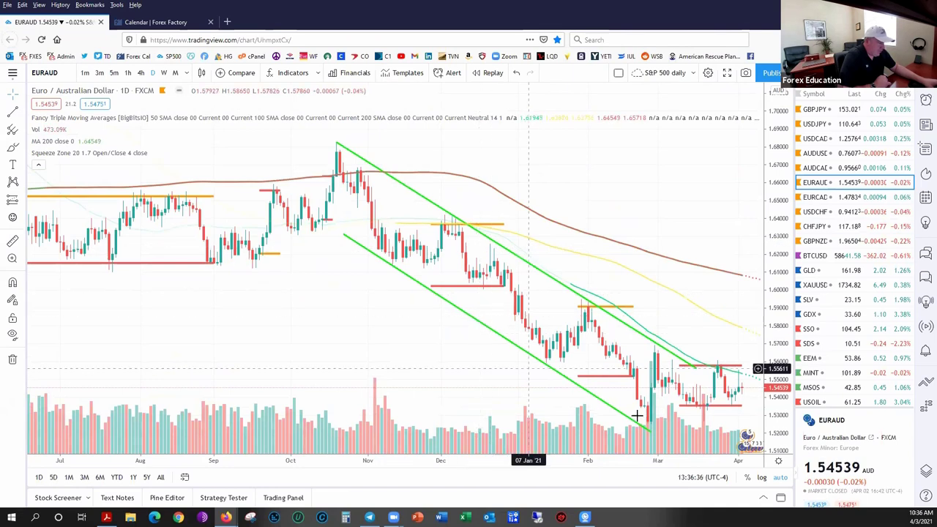